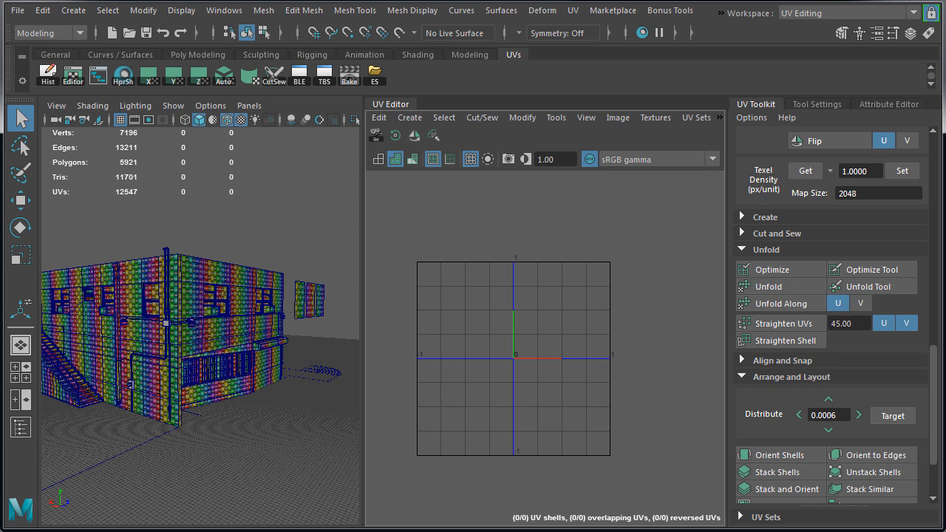
# Select a small wall-mounted fixture on the building's facade and add neighbouring fixtures to the selection
pyautogui.click(166, 328)
pyautogui.keyDown('alt'); pyautogui.moveTo(126, 363); pyautogui.dragTo(115, 415); pyautogui.keyUp('alt')
pyautogui.press('f')
pyautogui.keyDown('alt'); pyautogui.moveTo(280, 350); pyautogui.dragTo(175, 324, button='right'); pyautogui.keyUp('alt')
pyautogui.keyDown('shift'); pyautogui.click(246, 281); pyautogui.keyUp('shift')
pyautogui.keyDown('alt'); pyautogui.moveTo(301, 288); pyautogui.dragTo(213, 262, button='right'); pyautogui.keyUp('alt')
pyautogui.keyDown('alt'); pyautogui.moveTo(214, 261); pyautogui.dragTo(131, 351, button='middle'); pyautogui.keyUp('alt')
pyautogui.press('w')
pyautogui.keyDown('alt'); pyautogui.moveTo(131, 351); pyautogui.dragTo(215, 311); pyautogui.keyUp('alt')
pyautogui.keyDown('alt'); pyautogui.moveTo(215, 310); pyautogui.dragTo(207, 207, button='middle'); pyautogui.keyUp('alt')
pyautogui.keyDown('alt'); pyautogui.moveTo(207, 207); pyautogui.dragTo(163, 332, button='right'); pyautogui.keyUp('alt')
pyautogui.keyDown('shift'); pyautogui.click(191, 188); pyautogui.keyUp('shift')
# Add the remaining small fixtures on the building's other walls to the selection
pyautogui.keyDown('alt'); pyautogui.moveTo(230, 357); pyautogui.dragTo(238, 207); pyautogui.keyUp('alt')
pyautogui.keyDown('shift'); pyautogui.click(205, 334); pyautogui.keyUp('shift')
pyautogui.keyDown('alt'); pyautogui.moveTo(205, 334); pyautogui.dragTo(276, 264, button='right'); pyautogui.keyUp('alt')
pyautogui.keyDown('alt'); pyautogui.moveTo(275, 265); pyautogui.dragTo(123, 302); pyautogui.keyUp('alt')
pyautogui.keyDown('alt'); pyautogui.moveTo(122, 302); pyautogui.dragTo(257, 326, button='right'); pyautogui.keyUp('alt')
pyautogui.keyDown('alt'); pyautogui.moveTo(257, 325); pyautogui.dragTo(243, 321); pyautogui.keyUp('alt')
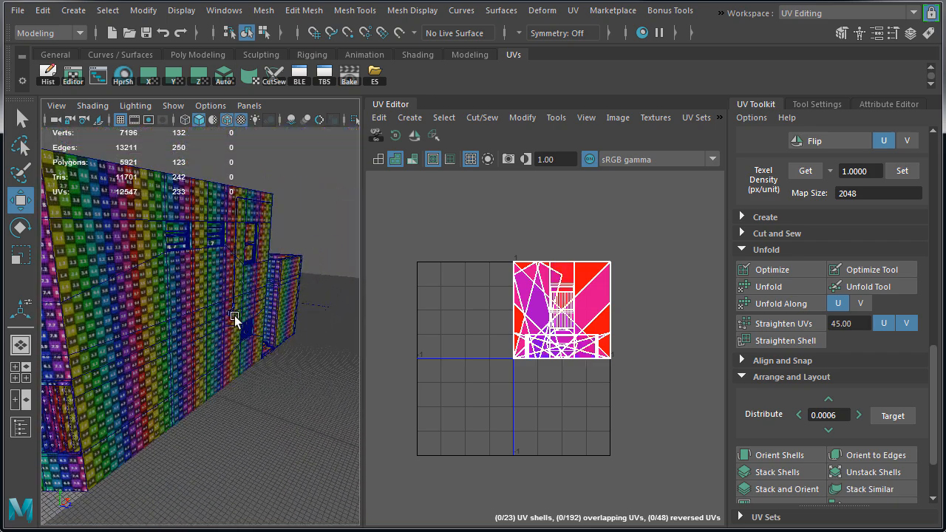
pyautogui.keyDown('shift'); pyautogui.click(230, 313); pyautogui.keyUp('shift')
# Isolate the selected wall fixtures in the 3D view
pyautogui.keyDown('alt'); pyautogui.moveTo(211, 320); pyautogui.dragTo(410, 388, button='right'); pyautogui.keyUp('alt')
pyautogui.keyDown('alt'); pyautogui.moveTo(285, 285); pyautogui.dragTo(521, 489, button='right'); pyautogui.keyUp('alt')
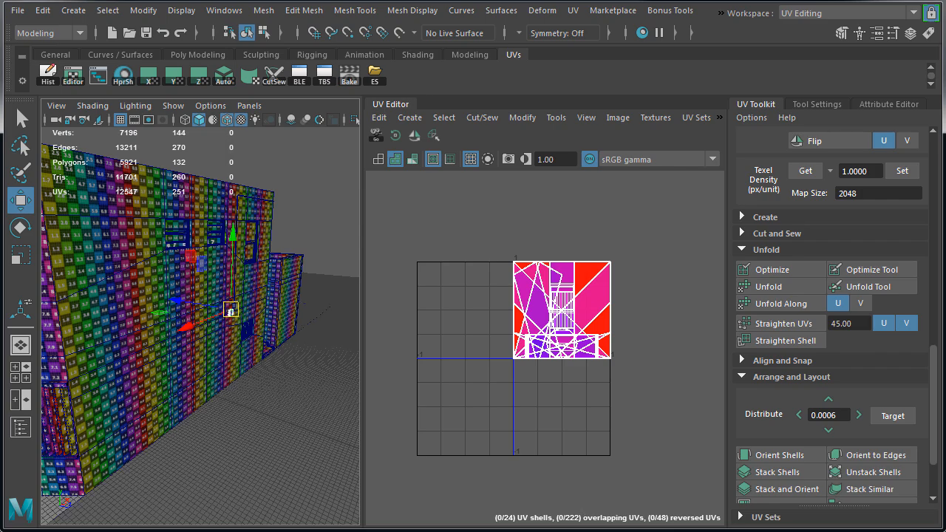
pyautogui.scroll(4, 275, 355)
pyautogui.keyDown('alt'); pyautogui.moveTo(274, 343); pyautogui.dragTo(206, 368, button='middle'); pyautogui.keyUp('alt')
pyautogui.moveTo(206, 369)
pyautogui.keyDown('alt'); pyautogui.mouseDown()
pyautogui.moveTo(135, 361)
pyautogui.moveTo(217, 368)
pyautogui.mouseUp(); pyautogui.keyUp('alt')
pyautogui.keyDown('alt'); pyautogui.moveTo(218, 371); pyautogui.dragTo(151, 348, button='middle'); pyautogui.keyUp('alt')
pyautogui.hotkey('ctrl', '1')
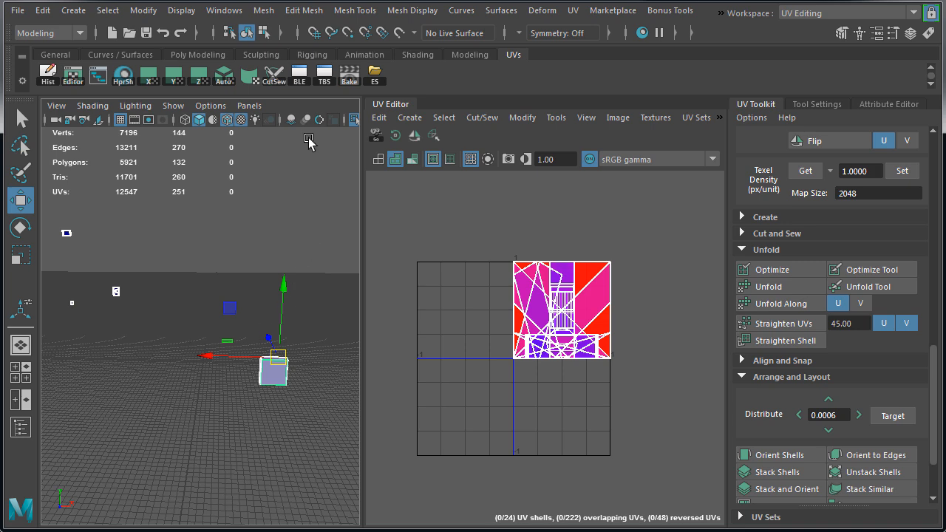
pyautogui.moveTo(309, 135); pyautogui.dragTo(406, 524, button='right')
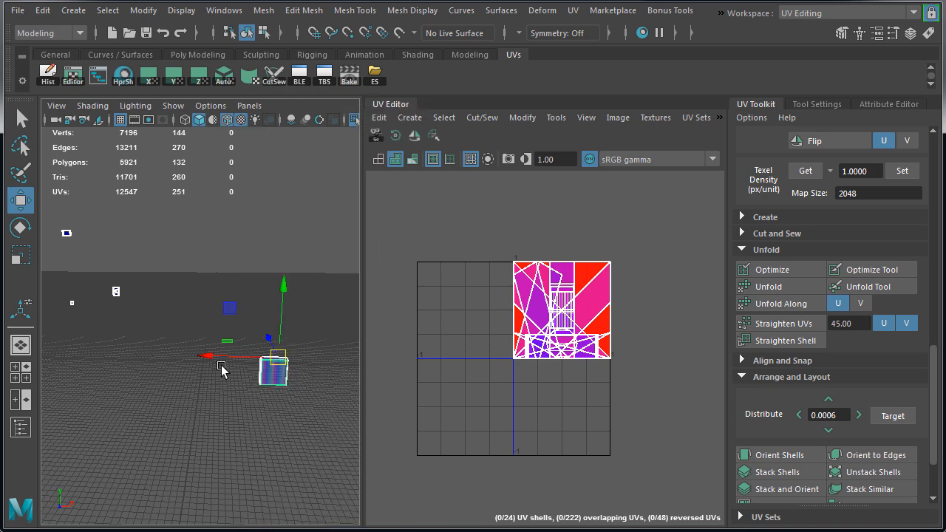
# Select the first isolated box and apply an automatic UV projection to it
pyautogui.click(280, 383)
pyautogui.press('f')
pyautogui.keyDown('alt'); pyautogui.moveTo(243, 376); pyautogui.dragTo(302, 381); pyautogui.keyUp('alt')
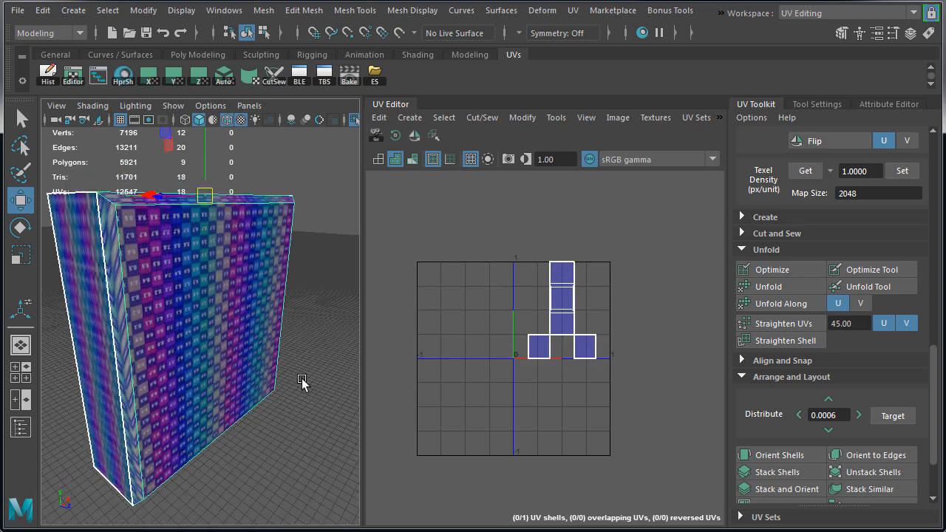
pyautogui.click(225, 76)
pyautogui.moveTo(494, 212); pyautogui.dragTo(493, 171, button='right')
# Select the four border edges of the box's large face and join the side shells to it with Move and Sew
pyautogui.keyDown('alt'); pyautogui.moveTo(202, 241); pyautogui.dragTo(202, 255); pyautogui.keyUp('alt')
pyautogui.click(185, 212)
pyautogui.keyDown('shift'); pyautogui.click(105, 325); pyautogui.keyUp('shift')
pyautogui.keyDown('alt'); pyautogui.moveTo(207, 311); pyautogui.dragTo(81, 290); pyautogui.keyUp('alt')
pyautogui.keyDown('shift'); pyautogui.click(306, 296); pyautogui.keyUp('shift')
pyautogui.keyDown('alt'); pyautogui.moveTo(244, 370); pyautogui.dragTo(244, 236); pyautogui.keyUp('alt')
pyautogui.keyDown('shift'); pyautogui.click(292, 391); pyautogui.keyUp('shift')
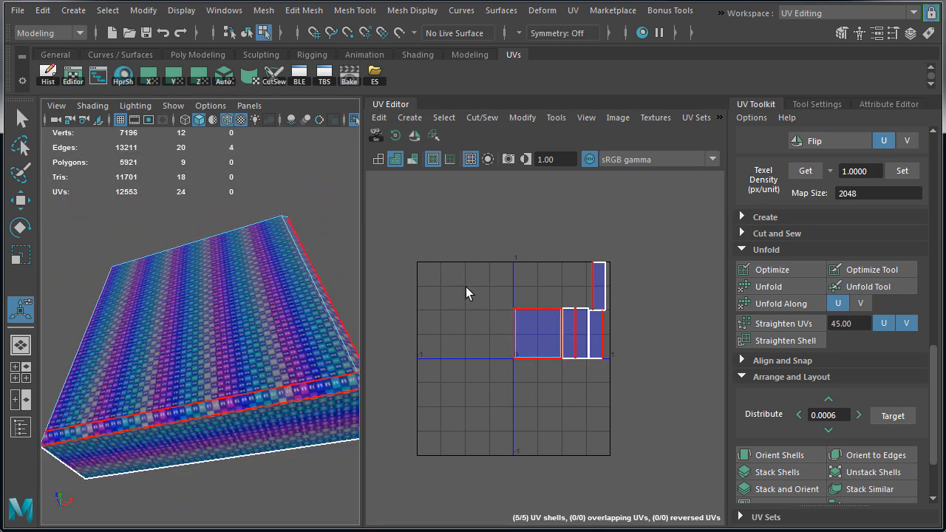
pyautogui.keyDown('shift'); pyautogui.rightClick(498, 205); pyautogui.keyUp('shift')
pyautogui.click(497, 175)
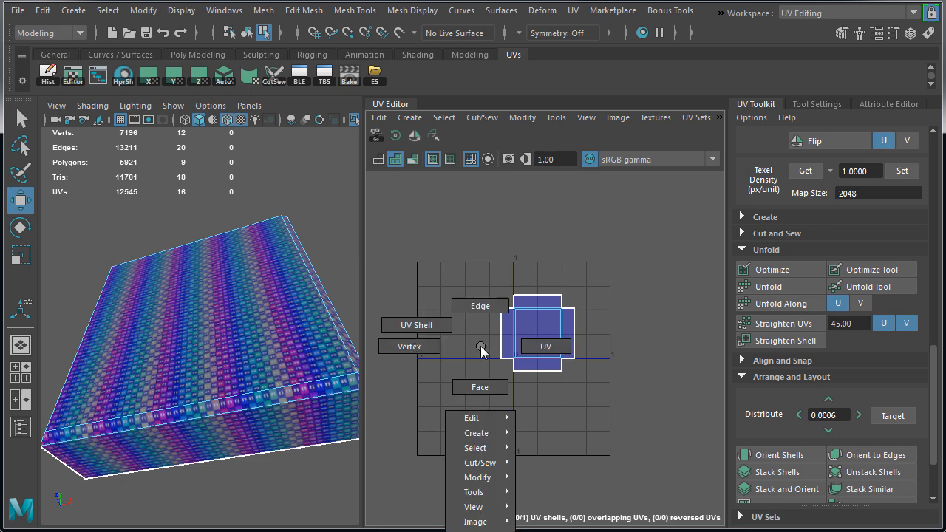
# Set the box's texel density to 1.0 at map size 2048, then place its UV shell outside the tile with upright checker numbers
pyautogui.click(894, 175)
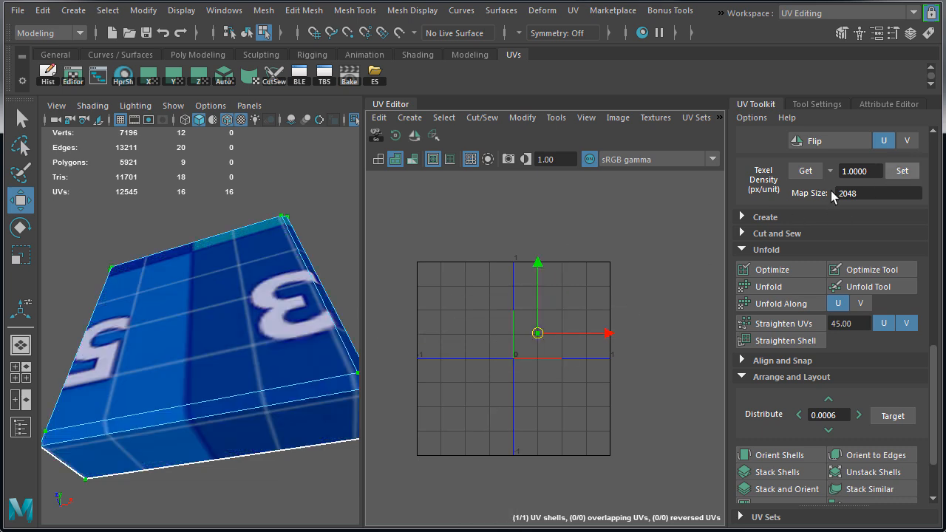
pyautogui.moveTo(537, 333); pyautogui.dragTo(619, 351)
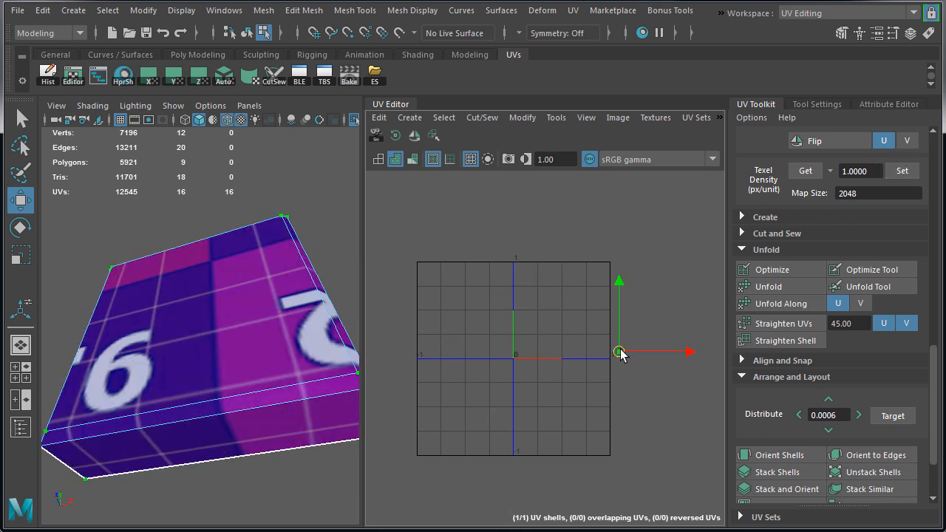
pyautogui.keyDown('alt'); pyautogui.moveTo(207, 317); pyautogui.dragTo(378, 379); pyautogui.keyUp('alt')
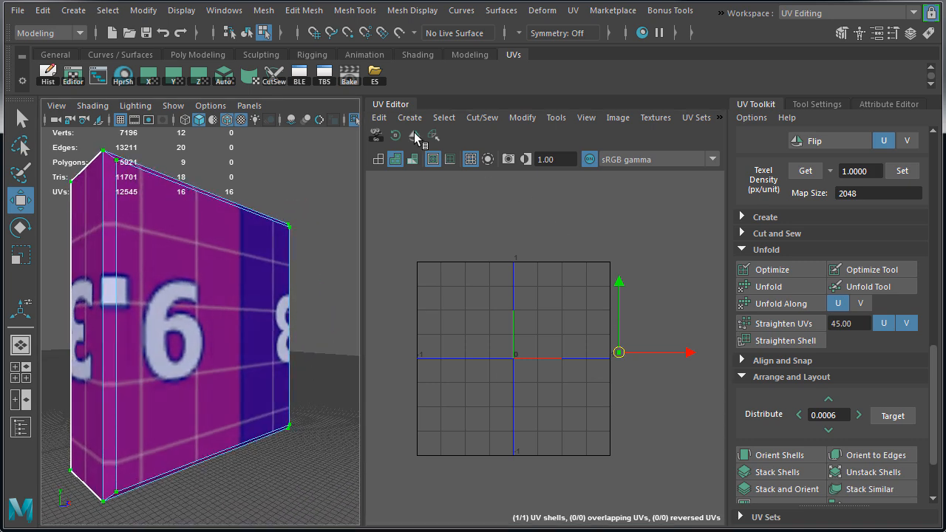
pyautogui.click(392, 134)
pyautogui.click(392, 133)
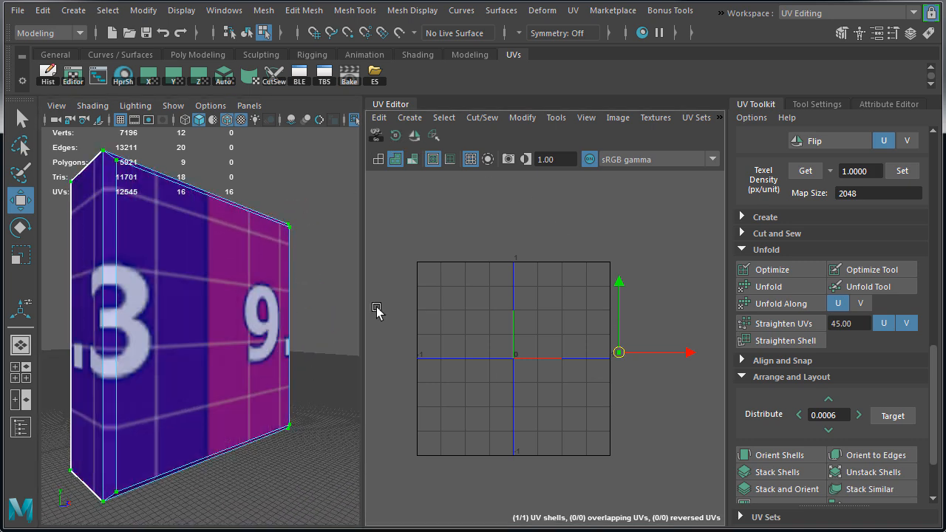
pyautogui.moveTo(634, 355); pyautogui.dragTo(619, 356)
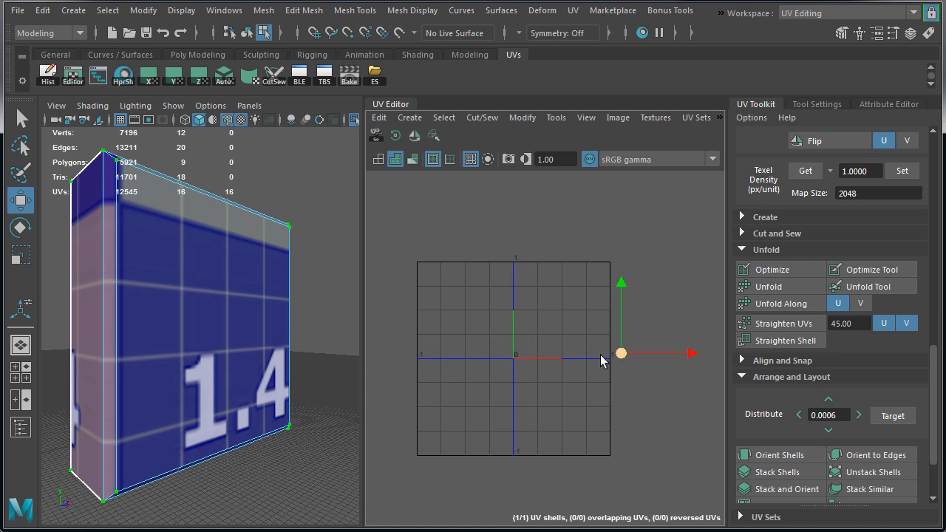
pyautogui.scroll(-5, 213, 293)
pyautogui.moveTo(188, 291); pyautogui.dragTo(248, 269, button='right')
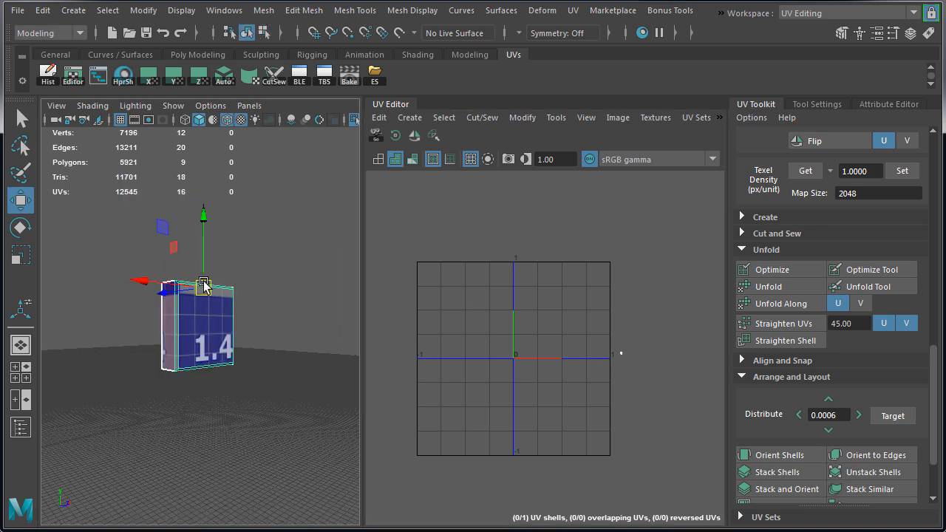
# Select the second box fixture and apply an automatic UV projection to it
pyautogui.click(239, 295)
pyautogui.keyDown('alt'); pyautogui.moveTo(239, 295); pyautogui.dragTo(93, 291, button='right'); pyautogui.keyUp('alt')
pyautogui.keyDown('alt'); pyautogui.moveTo(93, 291); pyautogui.dragTo(252, 298, button='middle'); pyautogui.keyUp('alt')
pyautogui.keyDown('alt'); pyautogui.moveTo(251, 297); pyautogui.dragTo(125, 291, button='right'); pyautogui.keyUp('alt')
pyautogui.keyDown('alt'); pyautogui.moveTo(125, 294); pyautogui.dragTo(286, 311); pyautogui.keyUp('alt')
pyautogui.click(235, 314)
pyautogui.press('f')
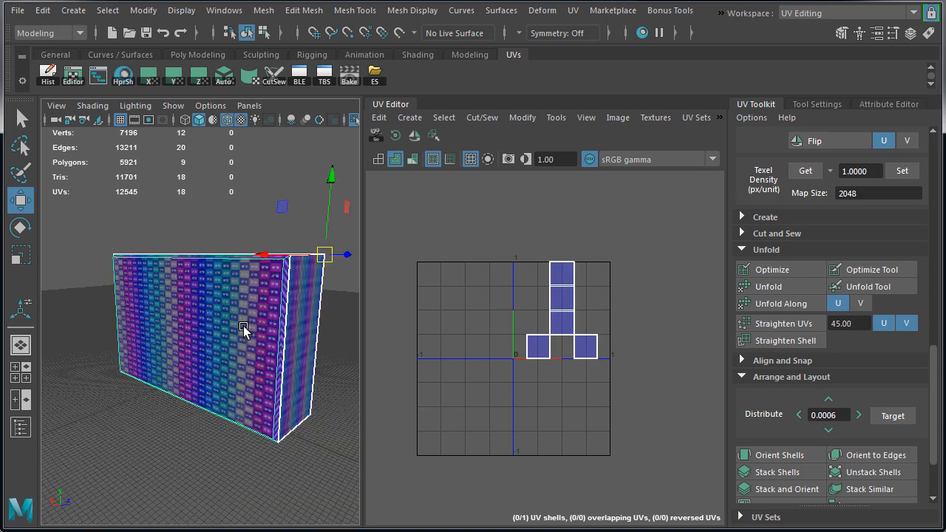
pyautogui.scroll(6, 251, 320)
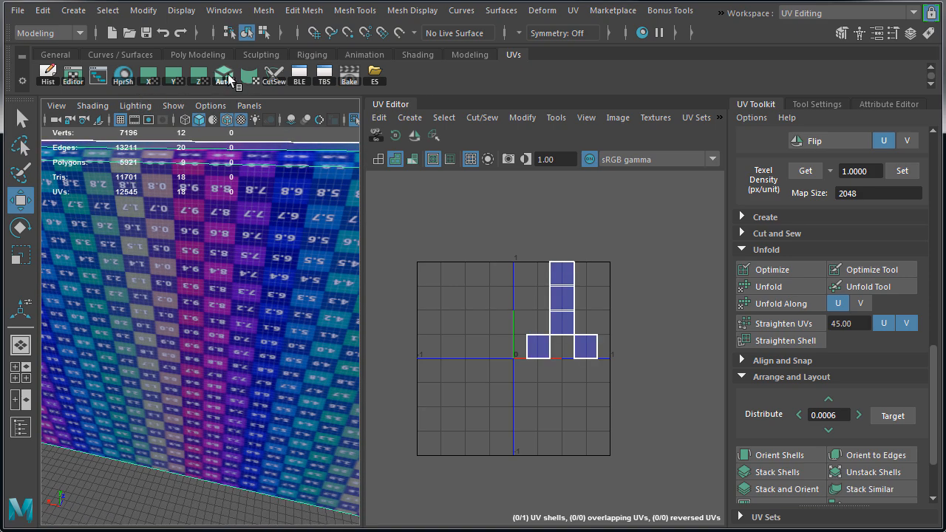
pyautogui.press('g')
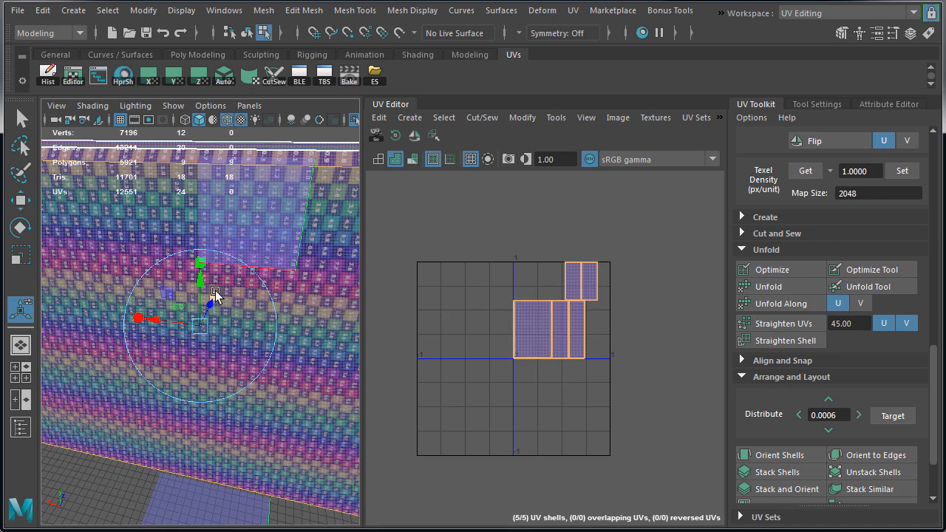
# Move and sew the second box's large-face border edges one after another into a single cross-shaped UV shell
pyautogui.moveTo(247, 173); pyautogui.dragTo(252, 136, button='right')
pyautogui.keyDown('alt'); pyautogui.moveTo(203, 194); pyautogui.dragTo(226, 219); pyautogui.keyUp('alt')
pyautogui.keyDown('shift'); pyautogui.moveTo(515, 231); pyautogui.dragTo(523, 192, button='right'); pyautogui.keyUp('shift')
pyautogui.click(94, 352)
pyautogui.press('g')
pyautogui.keyDown('alt'); pyautogui.moveTo(258, 340); pyautogui.dragTo(263, 289); pyautogui.keyUp('alt')
pyautogui.click(226, 358)
pyautogui.press('g')
pyautogui.click(263, 289)
pyautogui.press('g')
pyautogui.keyDown('alt'); pyautogui.moveTo(322, 305); pyautogui.dragTo(359, 304); pyautogui.keyUp('alt')
# Rotate the second box's UV shell until the checker numbers read upright
pyautogui.moveTo(449, 316); pyautogui.dragTo(537, 310, button='right')
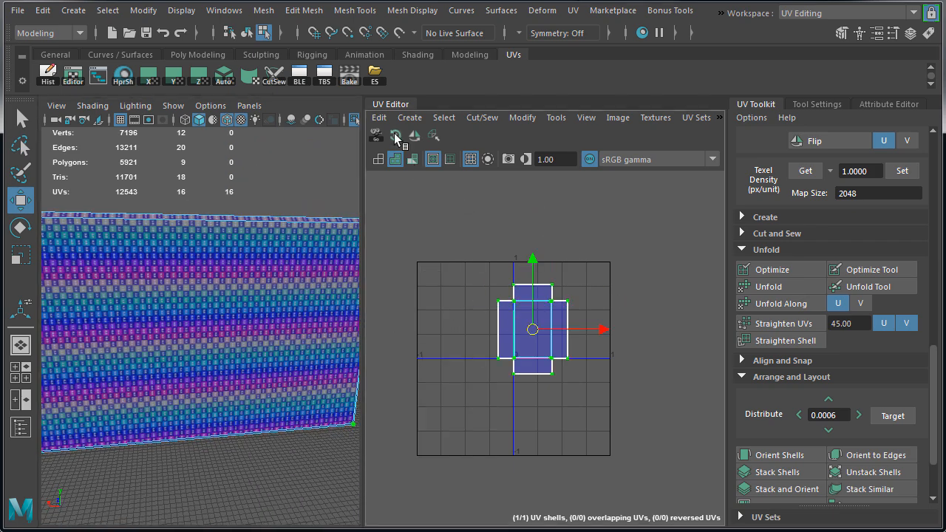
pyautogui.click(396, 136)
pyautogui.scroll(5, 274, 264)
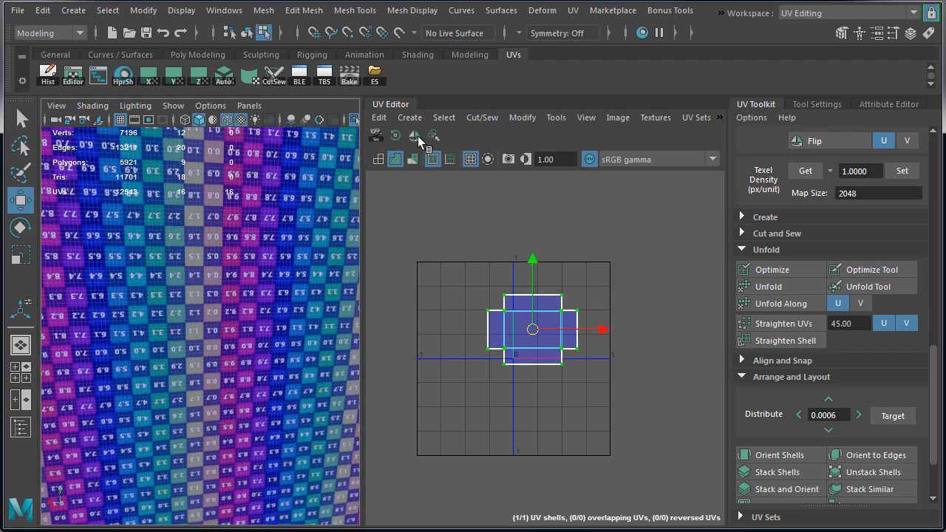
pyautogui.click(396, 134)
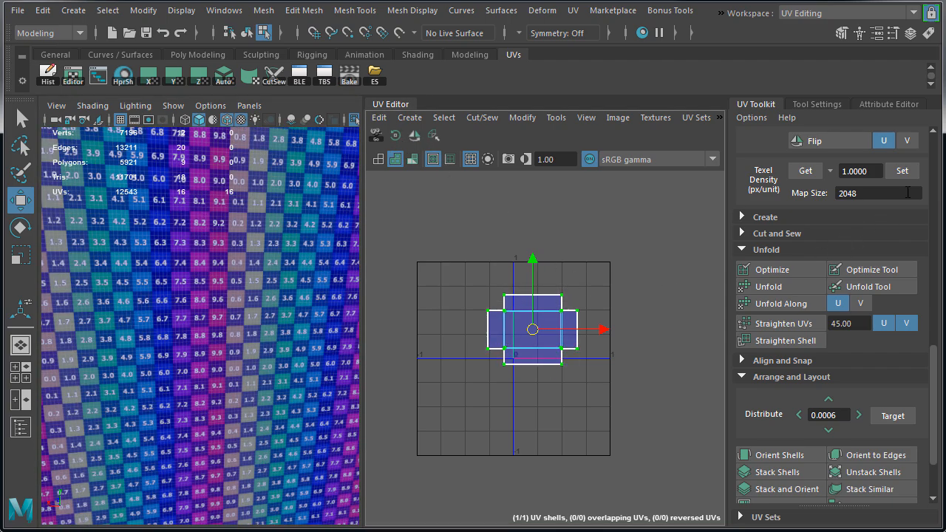
# Set the second box's texel density to 1.0 at map size 2048 and move its shell to the right of the UV tile
pyautogui.click(902, 171)
pyautogui.moveTo(542, 336); pyautogui.dragTo(621, 340)
pyautogui.scroll(-10, 258, 268)
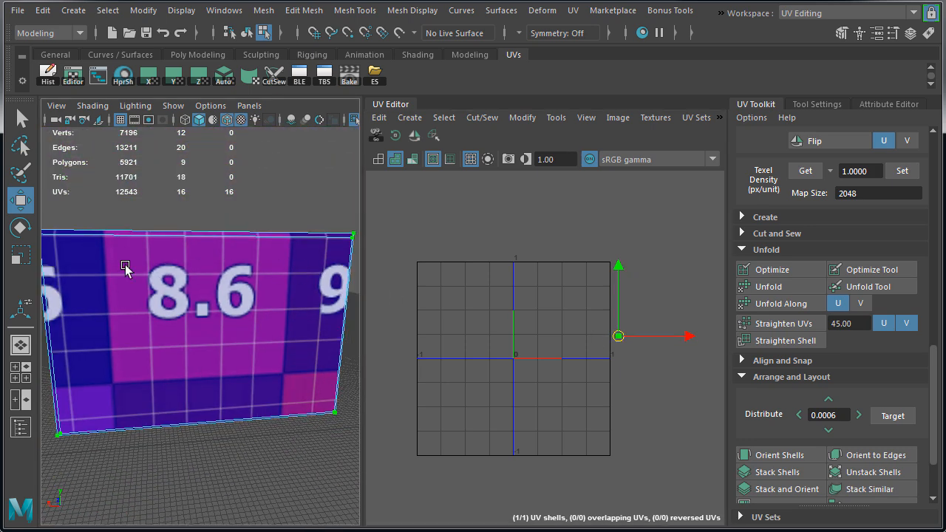
pyautogui.moveTo(211, 313); pyautogui.dragTo(276, 224, button='right')
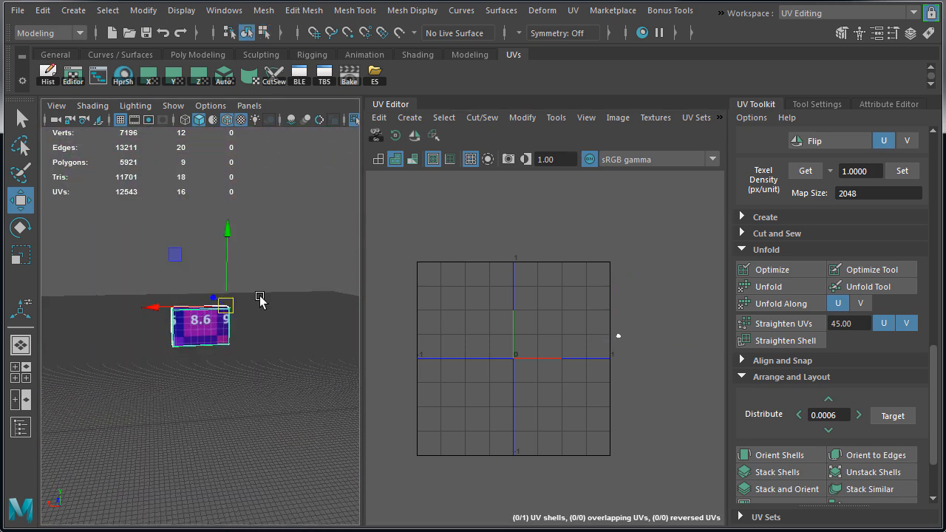
pyautogui.scroll(-3, 266, 296)
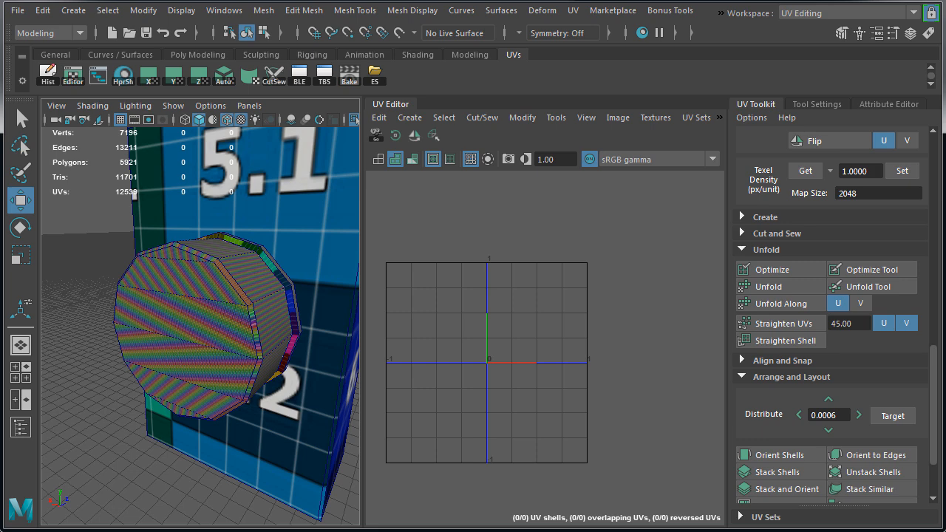
# Apply an automatic UV projection to the cylindrical fixture and scale all its UV shells down
pyautogui.click(187, 273)
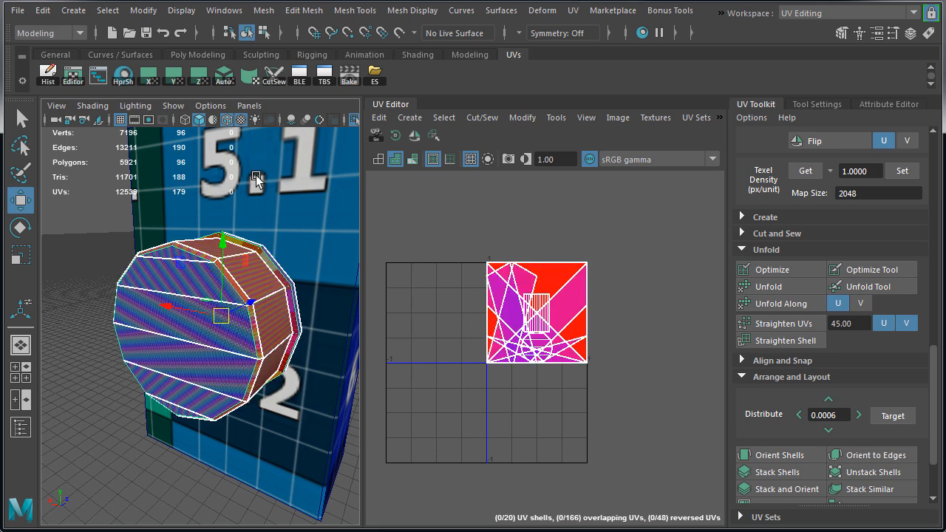
pyautogui.click(224, 78)
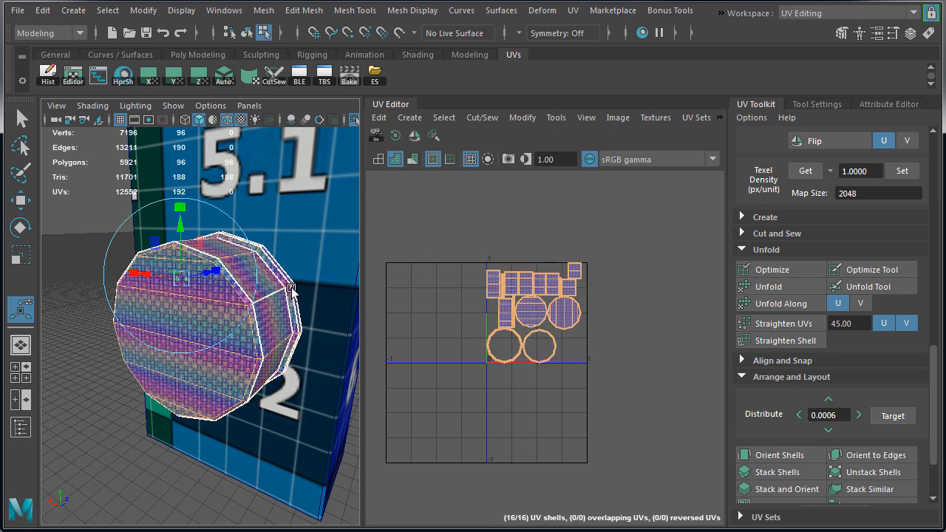
pyautogui.press('f')
pyautogui.press('w')
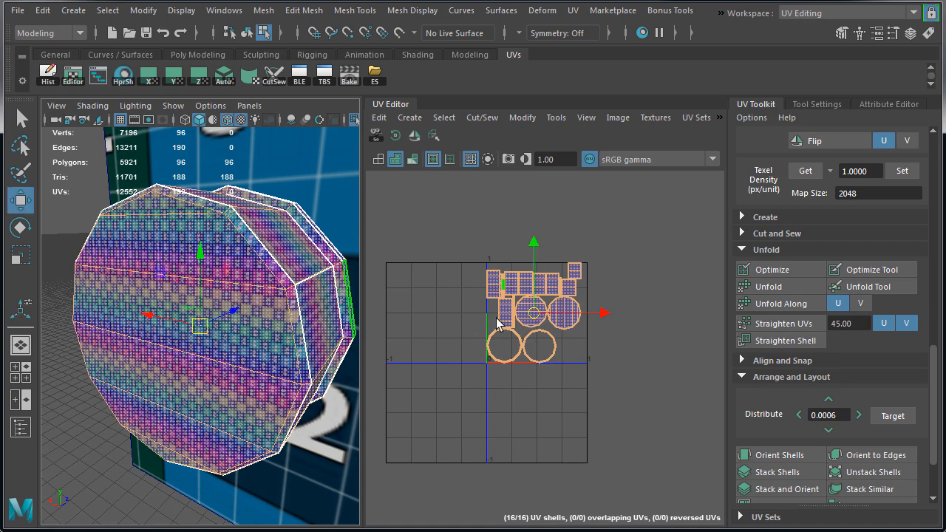
pyautogui.press('r')
pyautogui.moveTo(535, 316); pyautogui.dragTo(487, 333)
# Select the front disc's UV shell and rotate it until the checker numbers read upright
pyautogui.moveTo(272, 307)
pyautogui.keyDown('alt'); pyautogui.mouseDown()
pyautogui.moveTo(244, 333)
pyautogui.moveTo(257, 316)
pyautogui.moveTo(247, 306)
pyautogui.moveTo(264, 310)
pyautogui.mouseUp(); pyautogui.keyUp('alt')
pyautogui.press('f')
pyautogui.press('w')
pyautogui.moveTo(549, 337); pyautogui.dragTo(642, 340, button='right')
pyautogui.doubleClick(642, 341)
pyautogui.keyDown('alt'); pyautogui.moveTo(259, 309); pyautogui.dragTo(277, 285); pyautogui.keyUp('alt')
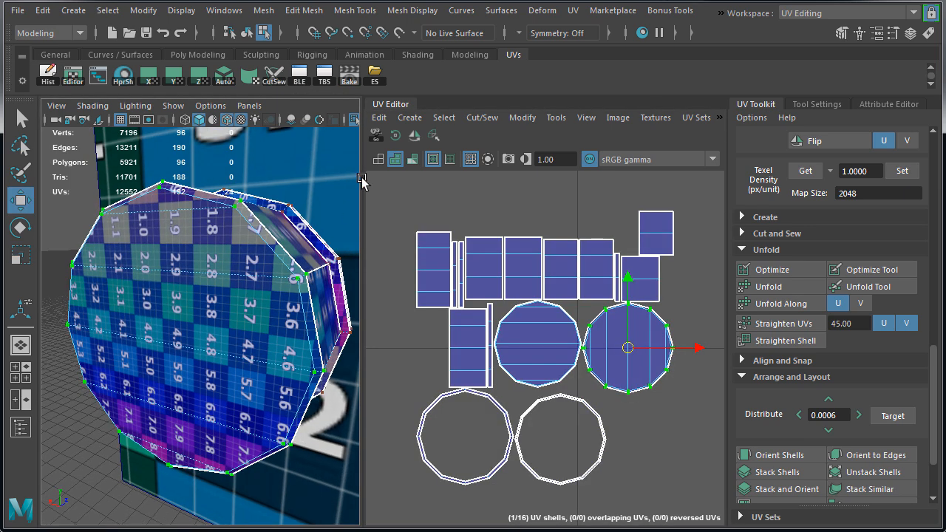
pyautogui.click(396, 136)
pyautogui.click(395, 136)
pyautogui.click(396, 136)
# Move the front disc's UV shell to the right, outside the UV tile
pyautogui.keyDown('alt'); pyautogui.moveTo(528, 422); pyautogui.dragTo(451, 410, button='middle'); pyautogui.keyUp('alt')
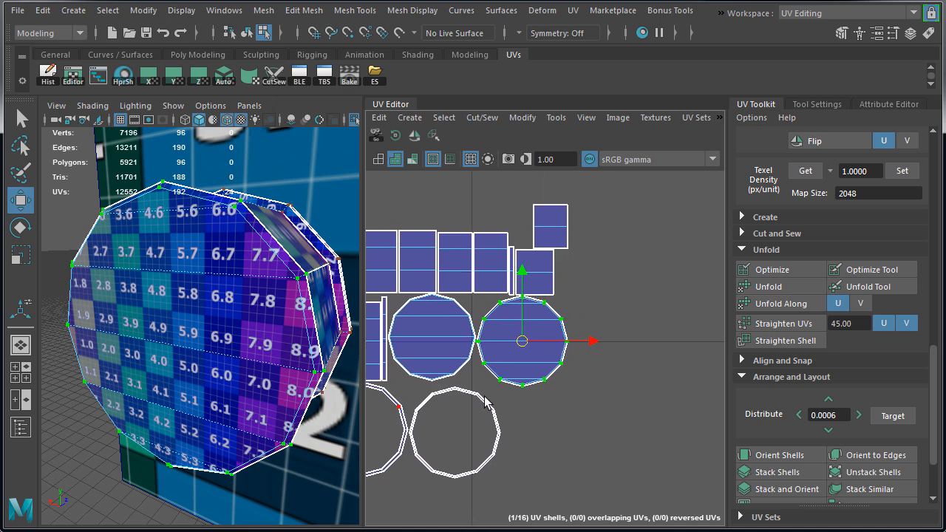
pyautogui.keyDown('alt'); pyautogui.moveTo(584, 337); pyautogui.dragTo(468, 341, button='right'); pyautogui.keyUp('alt')
pyautogui.moveTo(545, 342); pyautogui.dragTo(680, 322)
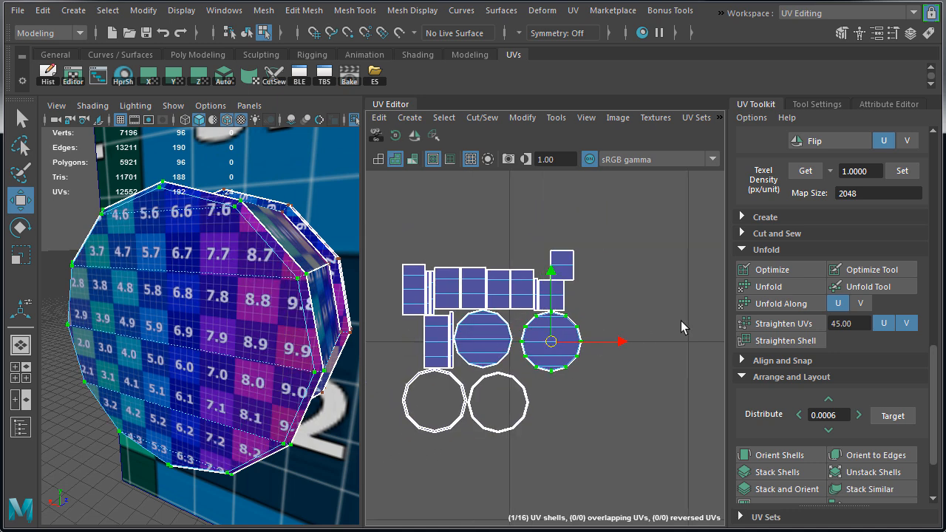
pyautogui.keyDown('alt'); pyautogui.moveTo(649, 331); pyautogui.dragTo(474, 356, button='right'); pyautogui.keyUp('alt')
pyautogui.keyDown('alt'); pyautogui.moveTo(592, 371); pyautogui.dragTo(593, 338, button='right'); pyautogui.keyUp('alt')
pyautogui.keyDown('alt'); pyautogui.moveTo(655, 334); pyautogui.dragTo(627, 349, button='middle'); pyautogui.keyUp('alt')
pyautogui.moveTo(610, 360); pyautogui.dragTo(716, 288)
pyautogui.scroll(3, 275, 295)
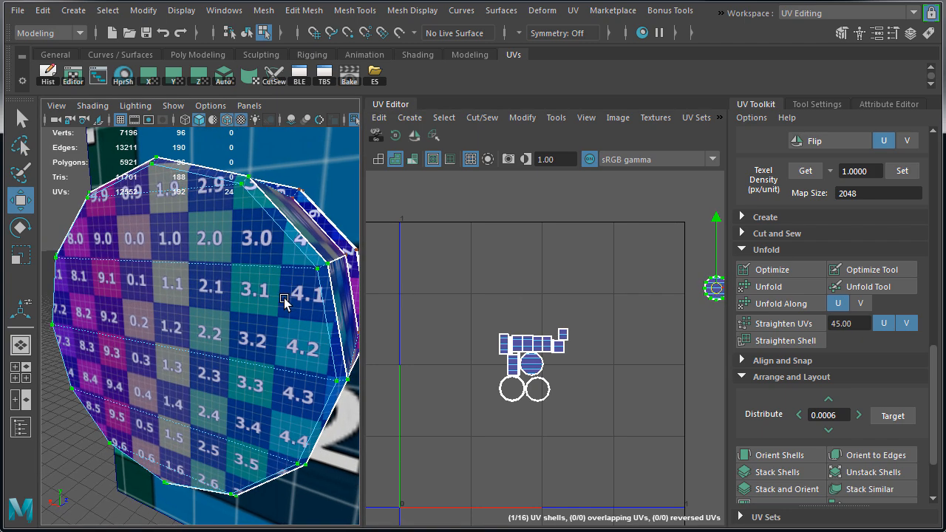
# Rotate the other disc's UV shell and move it above the UV tile
pyautogui.click(539, 364)
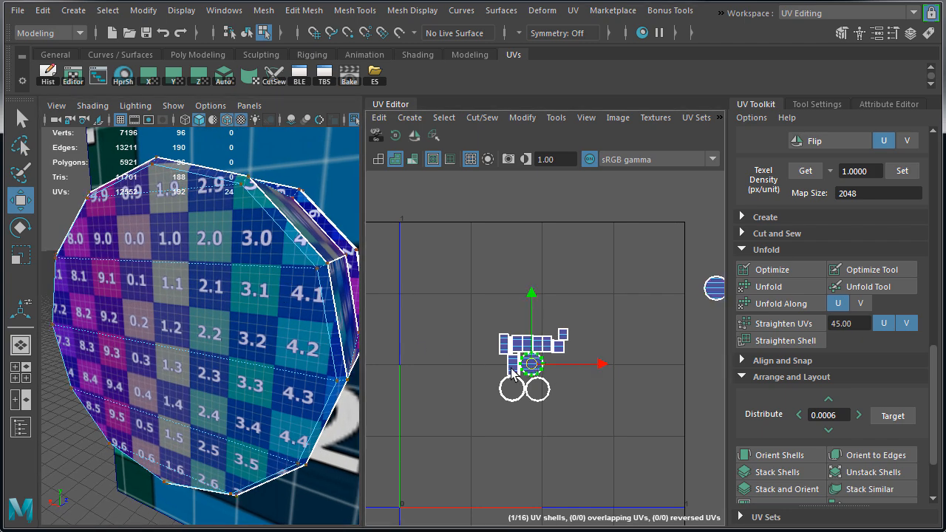
pyautogui.scroll(10, 238, 313)
pyautogui.scroll(3, 140, 351)
pyautogui.click(396, 137)
pyautogui.keyDown('alt'); pyautogui.moveTo(239, 351); pyautogui.dragTo(117, 362, button='right'); pyautogui.keyUp('alt')
pyautogui.moveTo(534, 365); pyautogui.dragTo(696, 213)
# Rotate the thin ring shells of the cylindrical fixture and move both rings above the UV tile
pyautogui.hotkey('ctrl', 'z')
pyautogui.hotkey('ctrl', 'z')
pyautogui.hotkey('ctrl', 'z')
pyautogui.hotkey('ctrl', 'z')
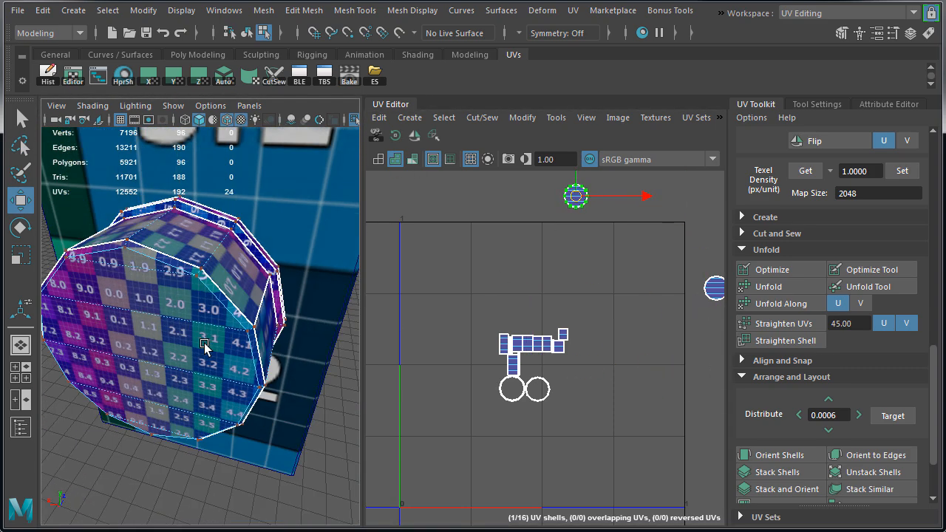
pyautogui.hotkey('ctrl', 'z')
pyautogui.hotkey('ctrl', 'z')
pyautogui.hotkey('ctrl', 'z')
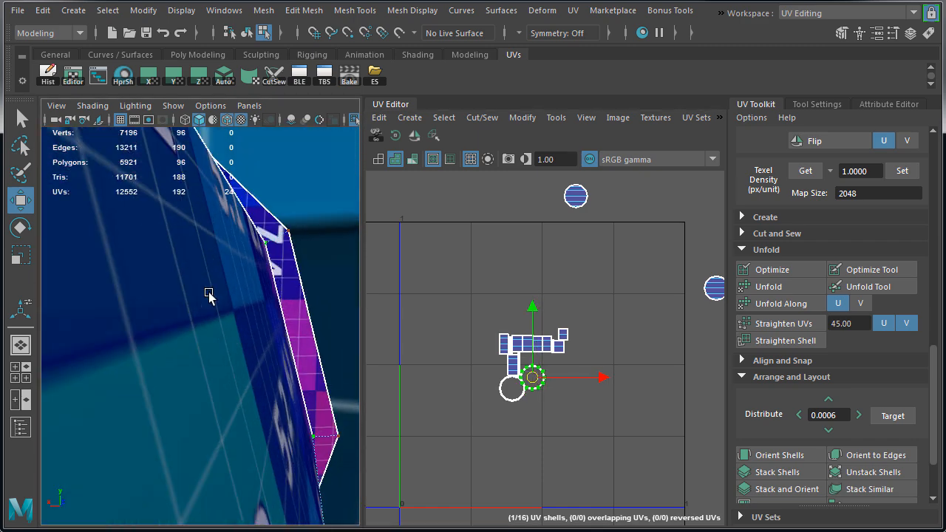
pyautogui.click(394, 136)
pyautogui.click(394, 136)
pyautogui.hotkey('ctrl', 'z')
pyautogui.hotkey('ctrl', 'z')
pyautogui.hotkey('ctrl', 'z')
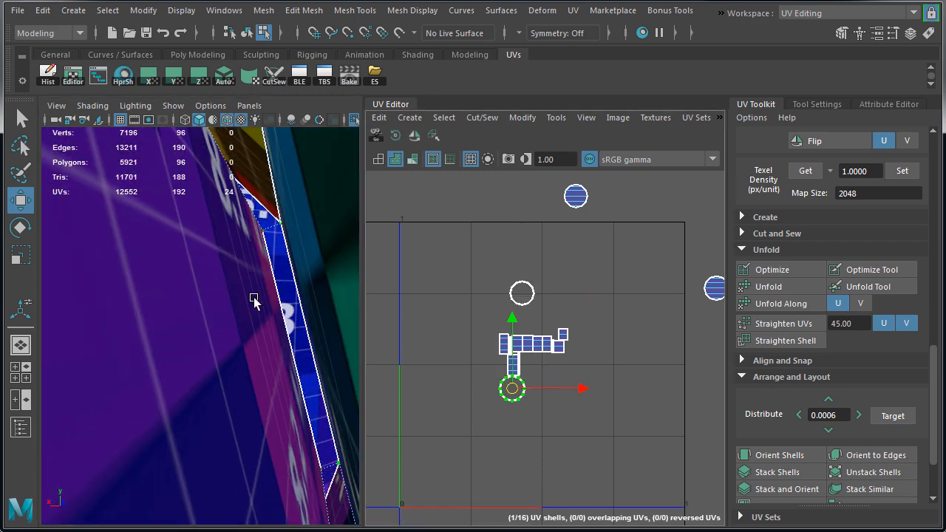
pyautogui.click(516, 296)
pyautogui.moveTo(522, 291); pyautogui.dragTo(478, 190)
# Cut a UV seam along one cross edge of the cylindrical fixture's outer side band
pyautogui.keyDown('alt'); pyautogui.moveTo(295, 318); pyautogui.dragTo(130, 330, button='right'); pyautogui.keyUp('alt')
pyautogui.keyDown('alt'); pyautogui.moveTo(130, 330); pyautogui.dragTo(170, 332); pyautogui.keyUp('alt')
pyautogui.moveTo(170, 332); pyautogui.dragTo(174, 342, button='right')
pyautogui.click(174, 341)
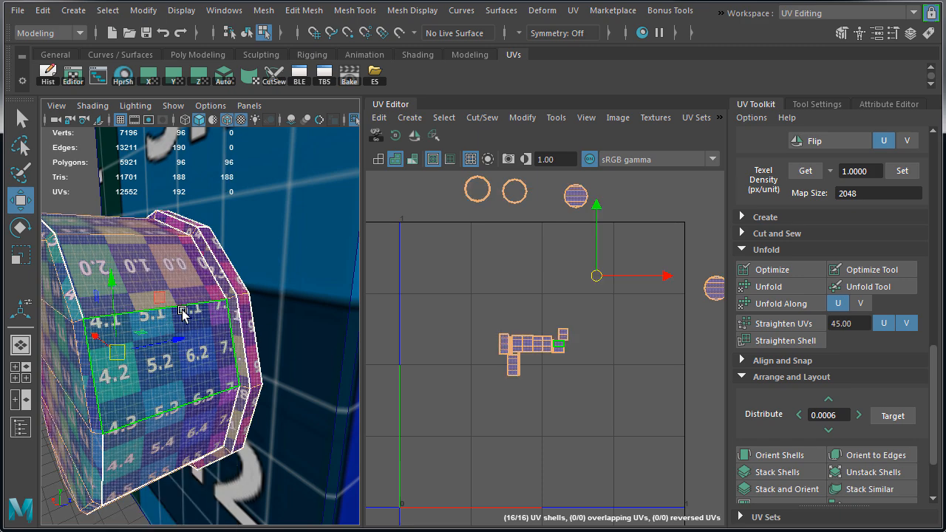
pyautogui.click(183, 314)
pyautogui.keyDown('alt'); pyautogui.moveTo(190, 390); pyautogui.dragTo(218, 332); pyautogui.keyUp('alt')
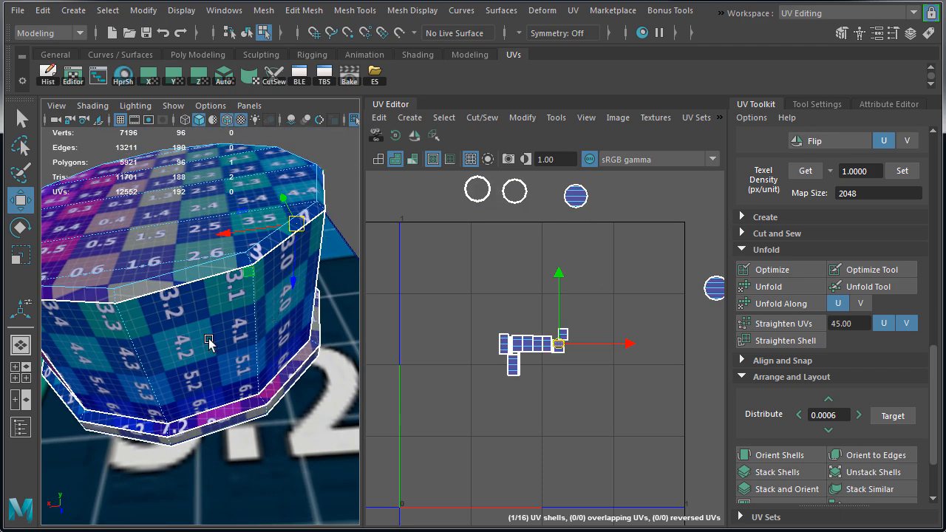
pyautogui.moveTo(209, 307); pyautogui.dragTo(215, 266, button='right')
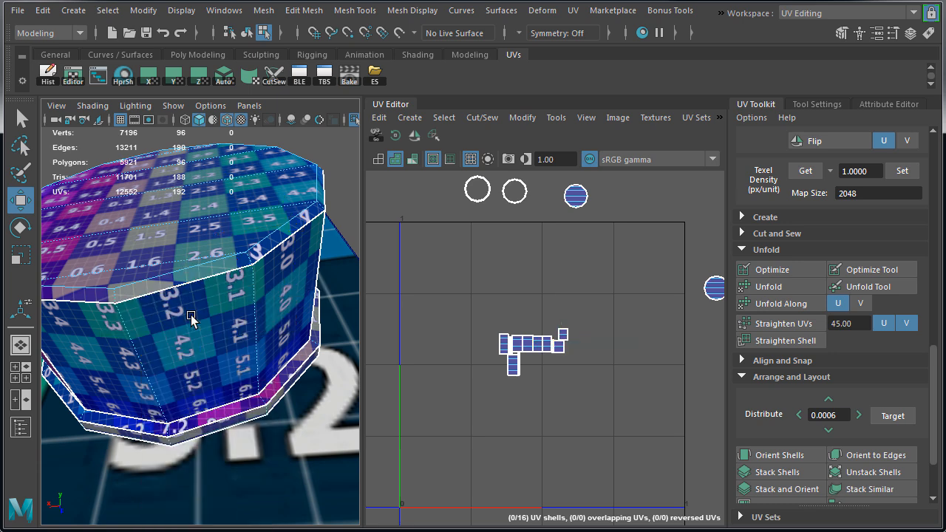
pyautogui.keyDown('shift'); pyautogui.rightClick(513, 269); pyautogui.keyUp('shift')
pyautogui.keyDown('shift'); pyautogui.moveTo(483, 284); pyautogui.dragTo(473, 287, button='right'); pyautogui.keyUp('shift')
pyautogui.moveTo(274, 306); pyautogui.dragTo(280, 280, button='right')
pyautogui.keyDown('alt'); pyautogui.moveTo(281, 281); pyautogui.dragTo(236, 331); pyautogui.keyUp('alt')
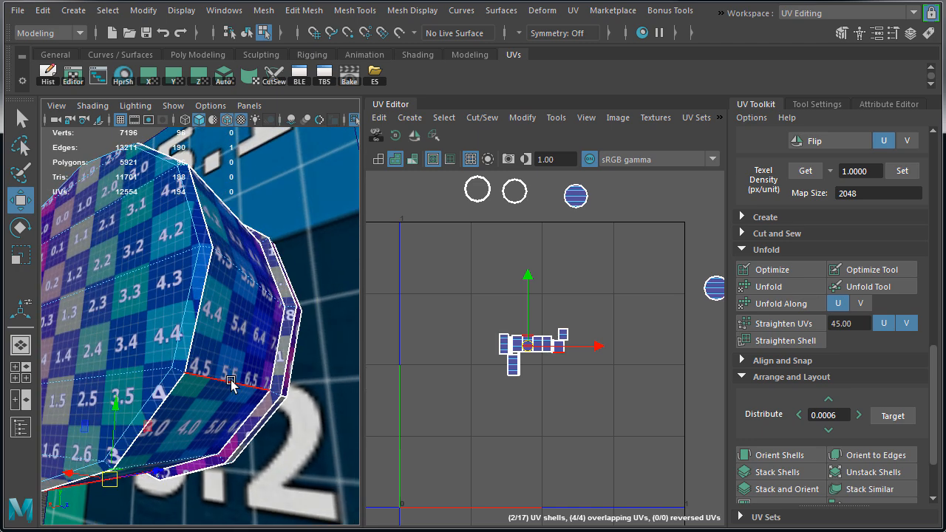
# Sew the cylinder's outer side pieces together edge by edge into one continuous UV strip
pyautogui.keyDown('shift'); pyautogui.moveTo(490, 259); pyautogui.dragTo(493, 218, button='right'); pyautogui.keyUp('shift')
pyautogui.keyDown('alt'); pyautogui.moveTo(270, 312); pyautogui.dragTo(237, 338); pyautogui.keyUp('alt')
pyautogui.press('g')
pyautogui.keyDown('alt'); pyautogui.moveTo(136, 321); pyautogui.dragTo(264, 310); pyautogui.keyUp('alt')
pyautogui.press('g')
pyautogui.keyDown('alt'); pyautogui.moveTo(209, 362); pyautogui.dragTo(220, 287); pyautogui.keyUp('alt')
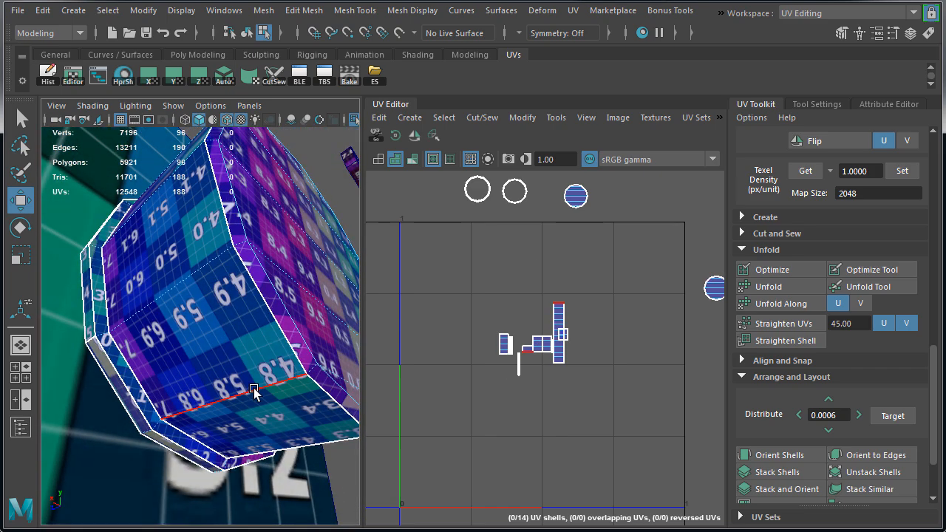
pyautogui.press('g')
# Move the outer side strip's UV shell to the right, outside the UV tile, and rotate it to lie horizontally with upright checker numbers
pyautogui.moveTo(512, 367); pyautogui.dragTo(577, 368, button='right')
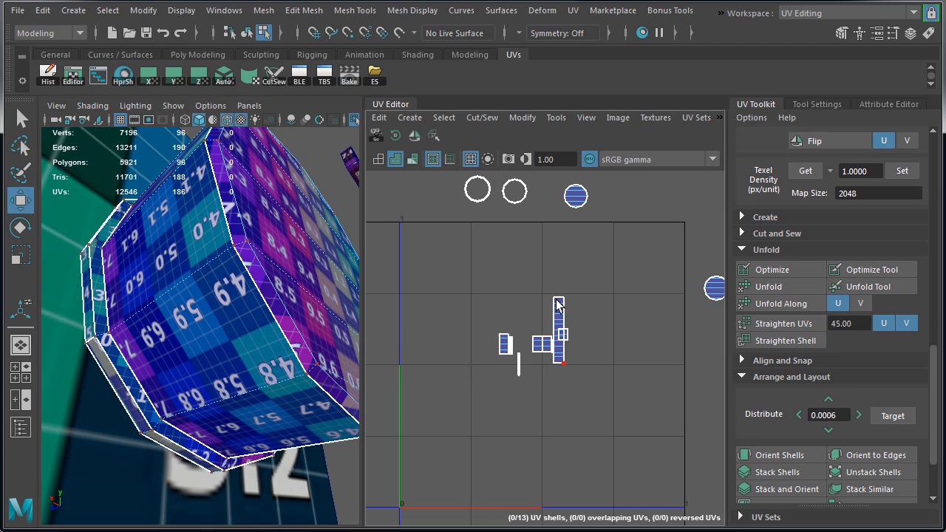
pyautogui.moveTo(558, 332); pyautogui.dragTo(708, 344)
pyautogui.keyDown('alt'); pyautogui.moveTo(534, 332); pyautogui.dragTo(493, 321, button='middle'); pyautogui.keyUp('alt')
pyautogui.click(396, 137)
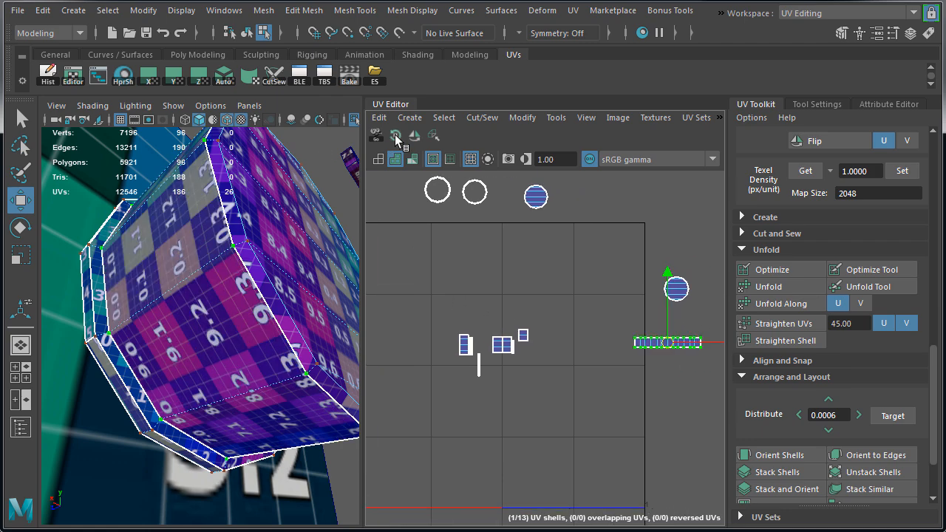
pyautogui.click(396, 137)
pyautogui.click(396, 137)
pyautogui.keyDown('alt'); pyautogui.moveTo(114, 289); pyautogui.dragTo(209, 248); pyautogui.keyUp('alt')
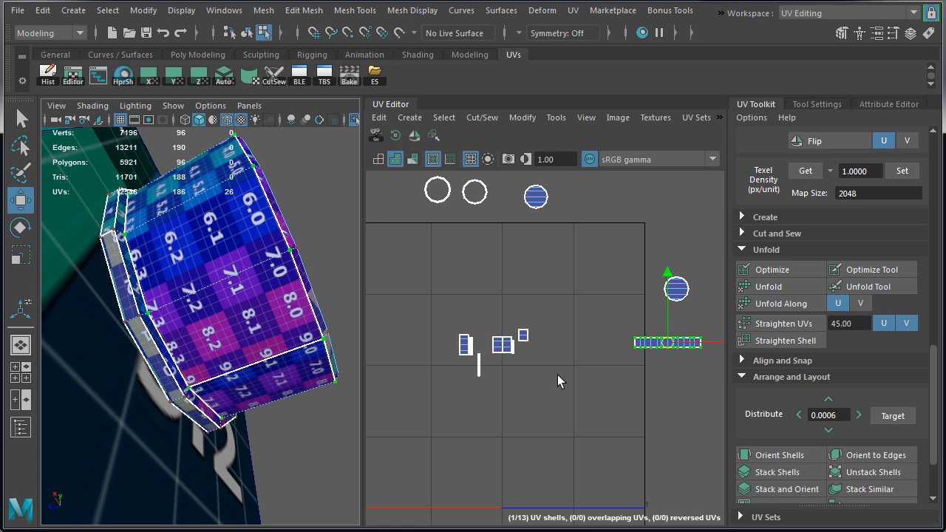
pyautogui.click(792, 289)
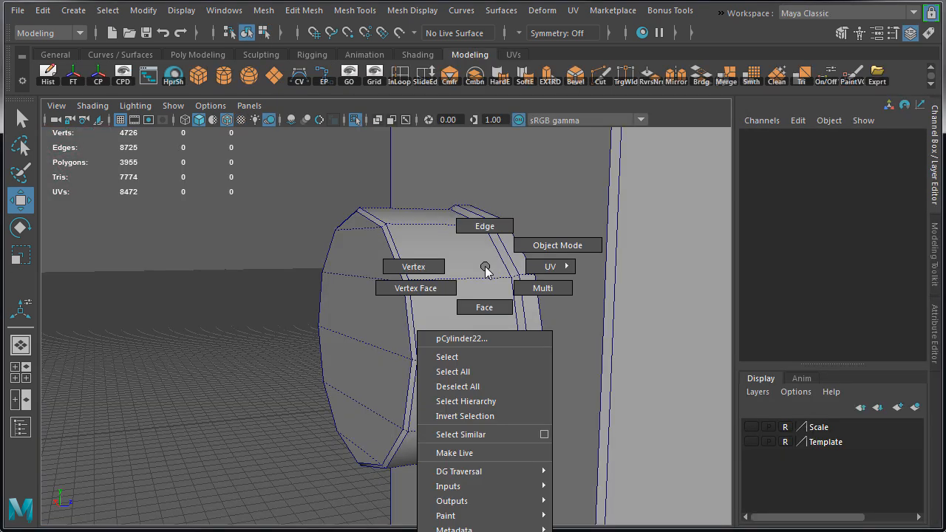
pyautogui.moveTo(486, 266); pyautogui.dragTo(481, 224, button='right')
pyautogui.doubleClick(500, 247)
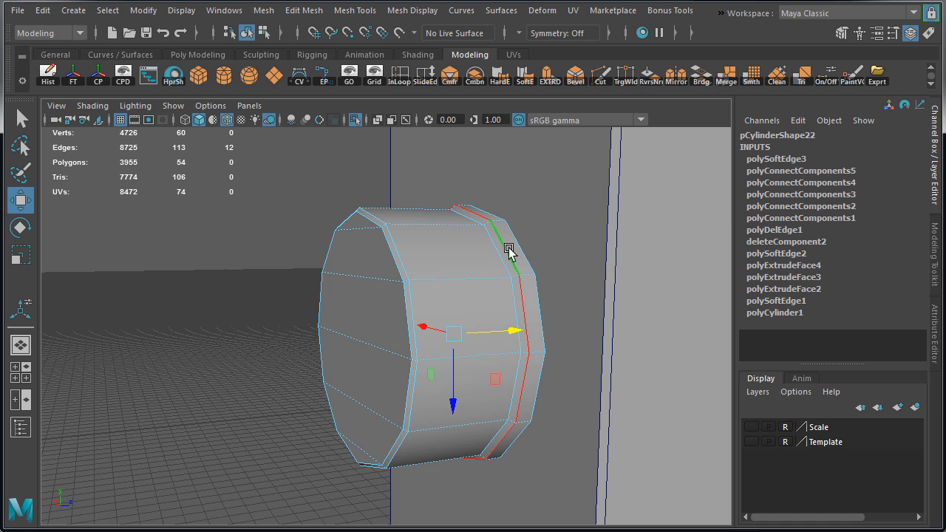
pyautogui.keyDown('shift'); pyautogui.moveTo(510, 331); pyautogui.dragTo(412, 350); pyautogui.keyUp('shift')
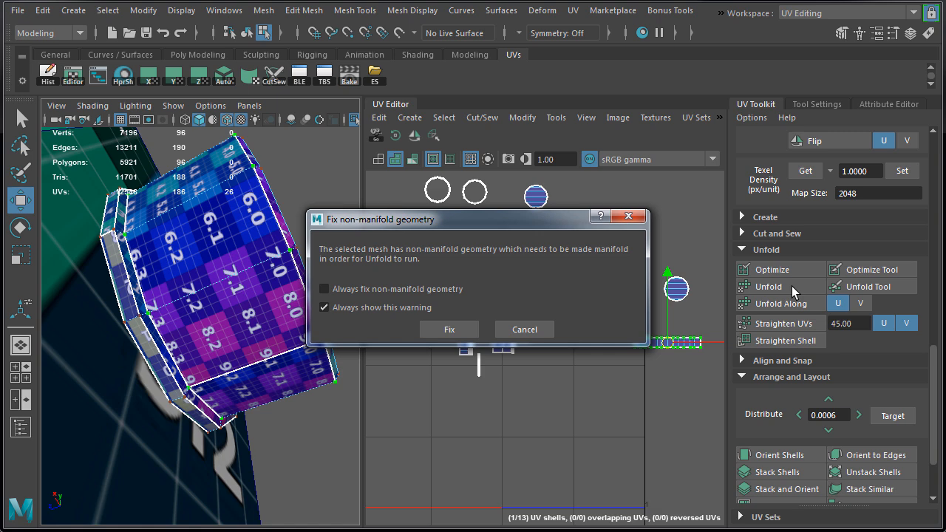
pyautogui.click(536, 328)
# Unfold the outer side strip's UV shell along U
pyautogui.scroll(5, 654, 363)
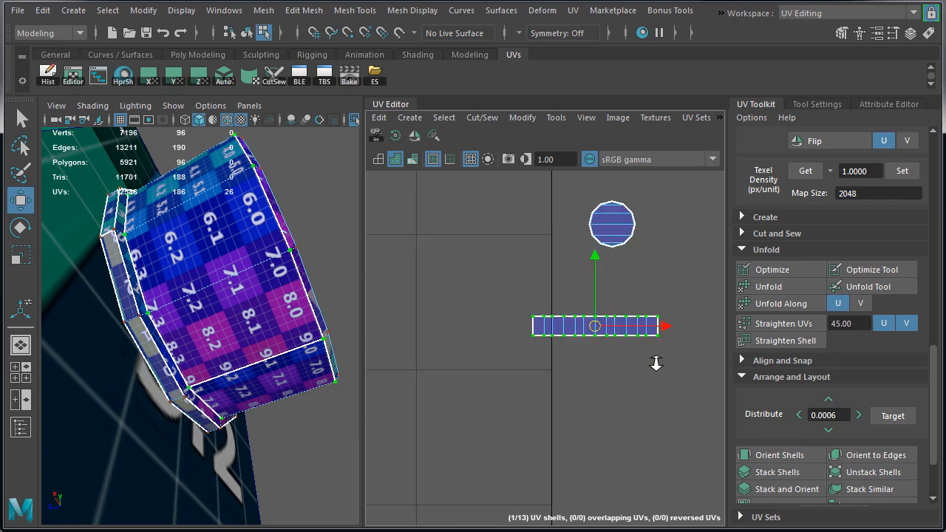
pyautogui.click(800, 303)
pyautogui.keyDown('alt'); pyautogui.moveTo(231, 283); pyautogui.dragTo(269, 369); pyautogui.keyUp('alt')
pyautogui.moveTo(266, 307); pyautogui.dragTo(338, 287, button='right')
pyautogui.keyDown('alt'); pyautogui.moveTo(303, 303); pyautogui.dragTo(168, 284); pyautogui.keyUp('alt')
# Position the outer side strip's shell just below the front disc's shell and keep both outside the UV tile
pyautogui.moveTo(525, 262); pyautogui.dragTo(554, 269, button='right')
pyautogui.moveTo(485, 320); pyautogui.dragTo(566, 222)
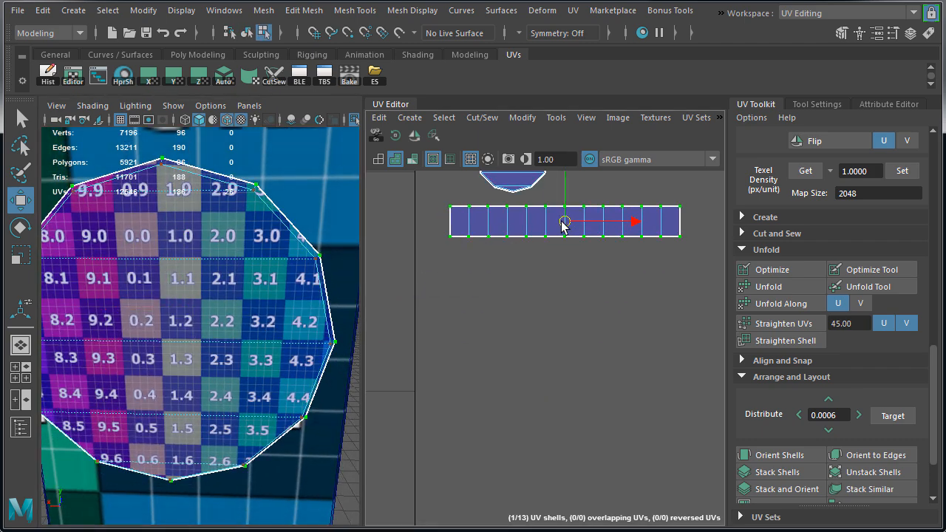
pyautogui.keyDown('alt'); pyautogui.moveTo(266, 296); pyautogui.dragTo(220, 291); pyautogui.keyUp('alt')
pyautogui.scroll(-3, 513, 207)
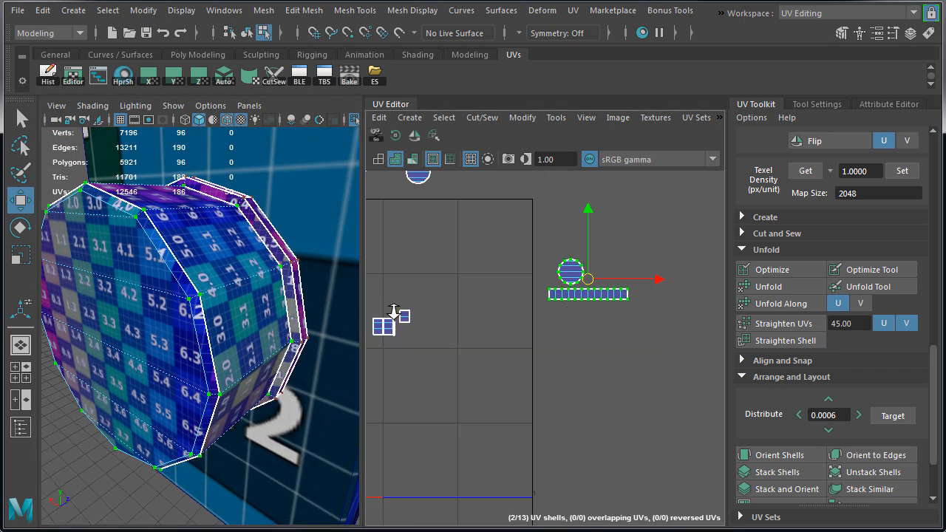
# Nudge the thin rim strip's shell and cut a UV seam across the cylinder's rim
pyautogui.scroll(3, 504, 371)
pyautogui.moveTo(507, 359); pyautogui.dragTo(504, 388, button='right')
pyautogui.click(504, 400)
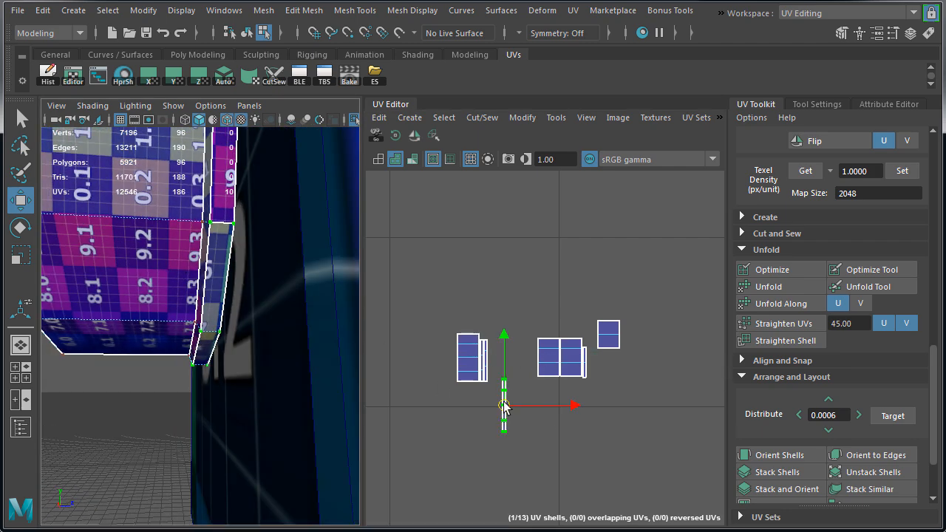
pyautogui.moveTo(503, 405); pyautogui.dragTo(507, 402)
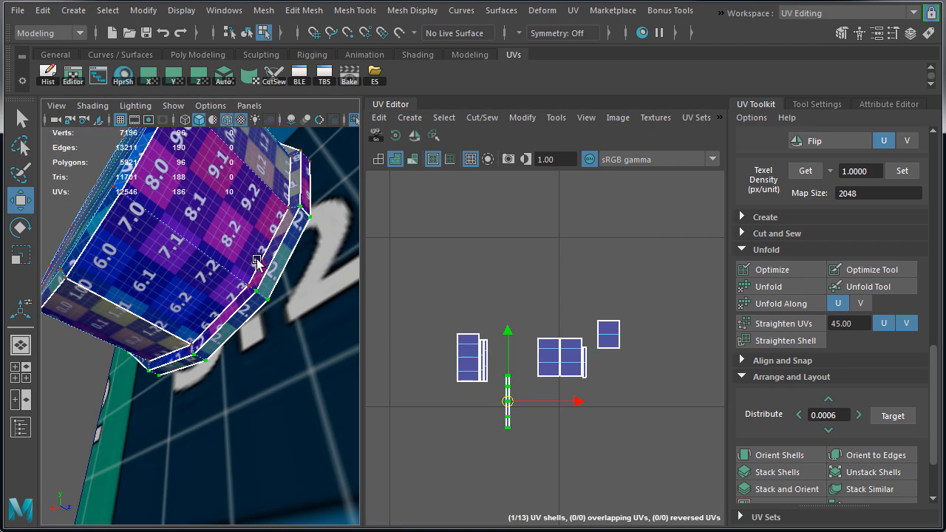
pyautogui.moveTo(257, 263); pyautogui.dragTo(226, 196, button='right')
pyautogui.click(145, 360)
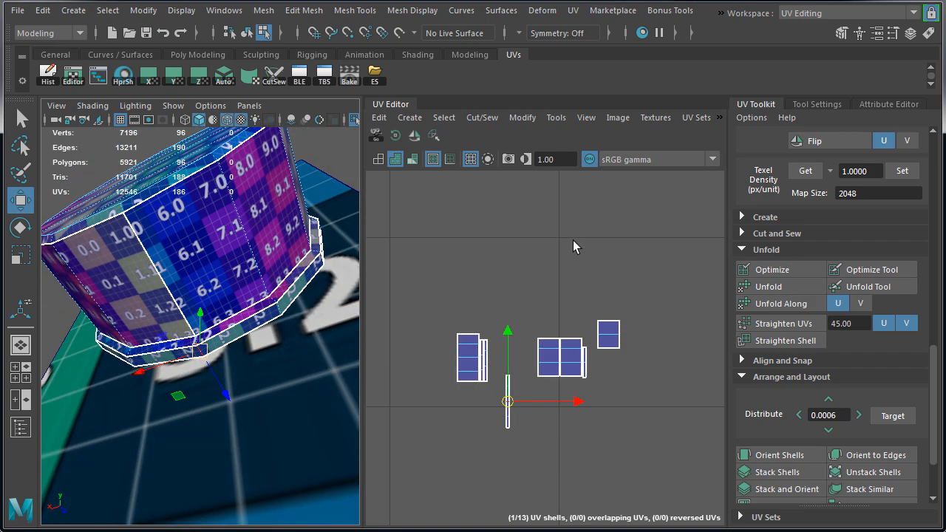
pyautogui.keyDown('shift'); pyautogui.moveTo(543, 247); pyautogui.dragTo(507, 258, button='right'); pyautogui.keyUp('shift')
pyautogui.keyDown('shift'); pyautogui.moveTo(507, 258); pyautogui.dragTo(507, 258, button='right'); pyautogui.keyUp('shift')
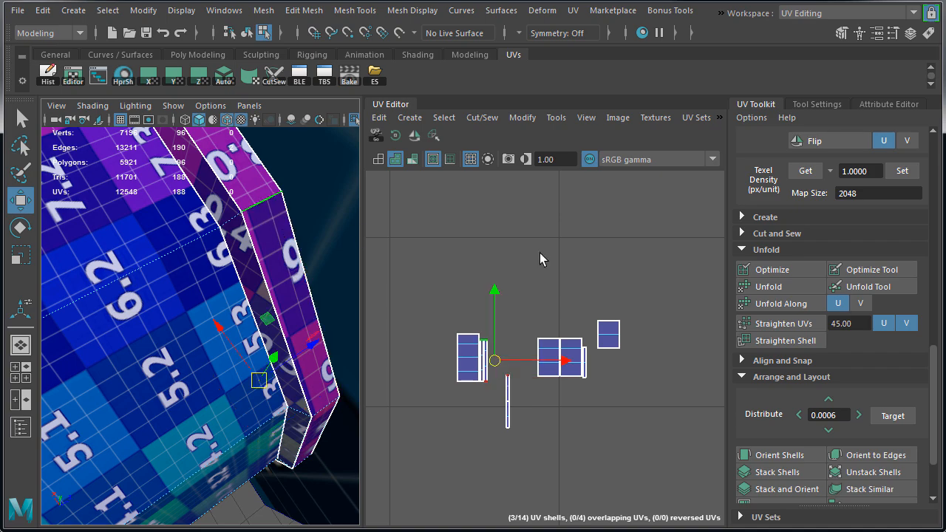
# Sew the thin rim pieces together around the cylinder into one long UV strip
pyautogui.keyDown('shift'); pyautogui.moveTo(492, 259); pyautogui.dragTo(555, 204, button='right'); pyautogui.keyUp('shift')
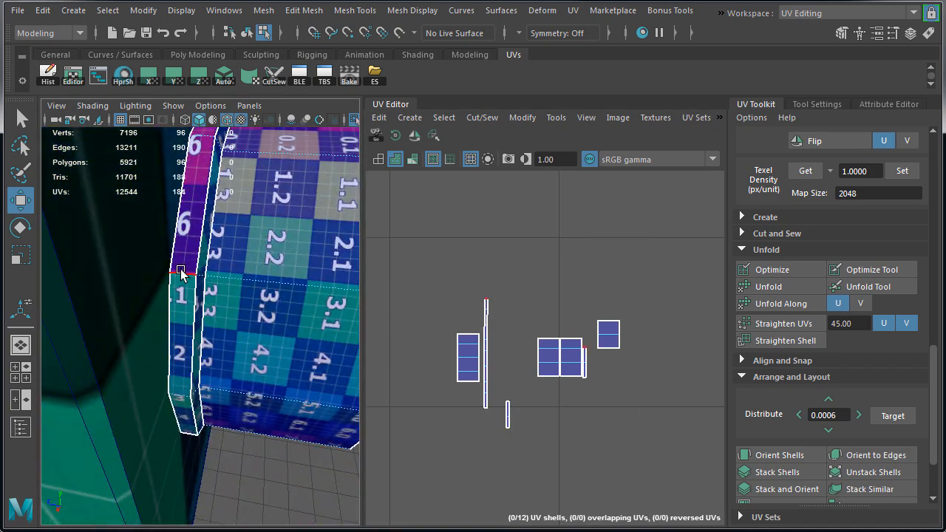
pyautogui.click(185, 281)
pyautogui.keyDown('shift'); pyautogui.moveTo(185, 281); pyautogui.dragTo(185, 288, button='right'); pyautogui.keyUp('shift')
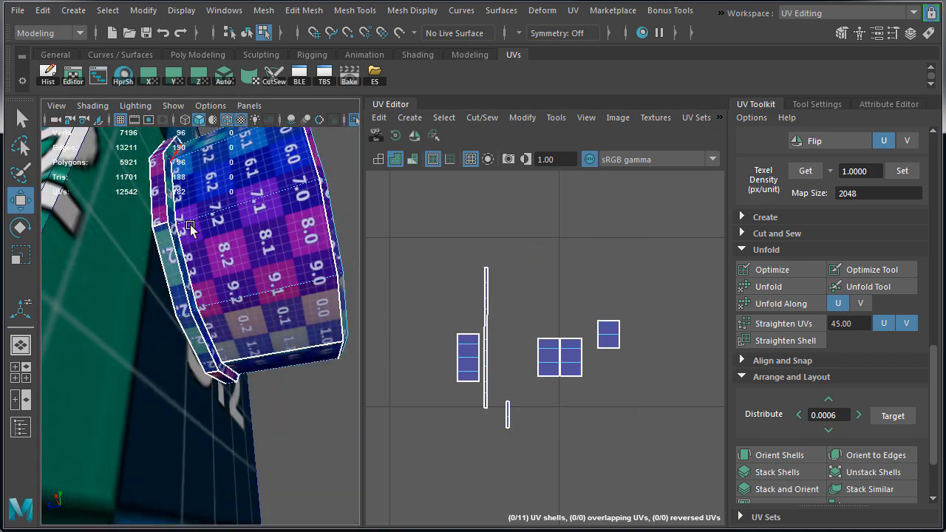
pyautogui.click(190, 229)
pyautogui.keyDown('shift'); pyautogui.moveTo(190, 229); pyautogui.dragTo(190, 237, button='right'); pyautogui.keyUp('shift')
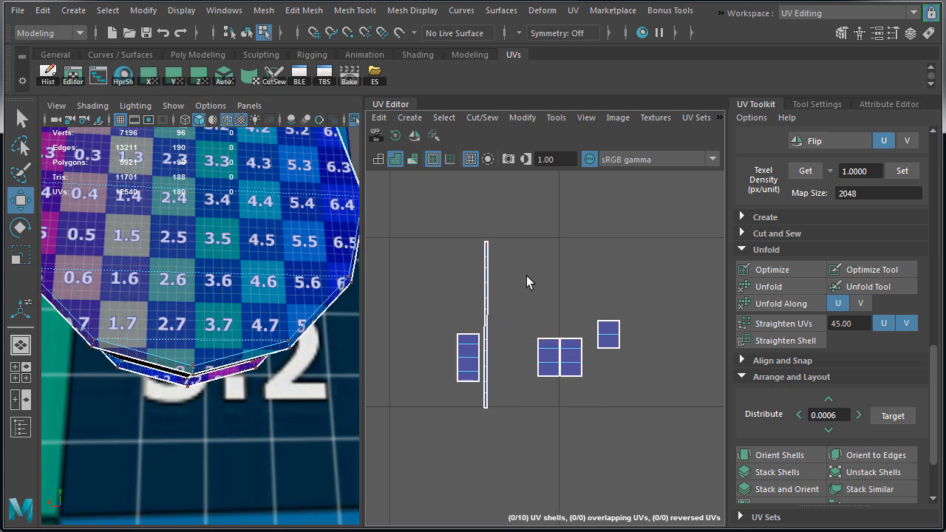
# Unfold the thin rim strip along U and apply Straighten Shell to it
pyautogui.click(485, 241)
pyautogui.click(798, 305)
pyautogui.scroll(4, 516, 357)
pyautogui.keyDown('alt'); pyautogui.moveTo(551, 291); pyautogui.dragTo(567, 401, button='middle'); pyautogui.keyUp('alt')
pyautogui.keyDown('alt'); pyautogui.moveTo(474, 318); pyautogui.dragTo(634, 338, button='right'); pyautogui.keyUp('alt')
pyautogui.click(803, 341)
pyautogui.keyDown('alt'); pyautogui.moveTo(564, 340); pyautogui.dragTo(369, 345, button='right'); pyautogui.keyUp('alt')
pyautogui.keyDown('alt'); pyautogui.moveTo(557, 345); pyautogui.dragTo(550, 297, button='middle'); pyautogui.keyUp('alt')
pyautogui.moveTo(603, 326); pyautogui.dragTo(625, 301, button='right')
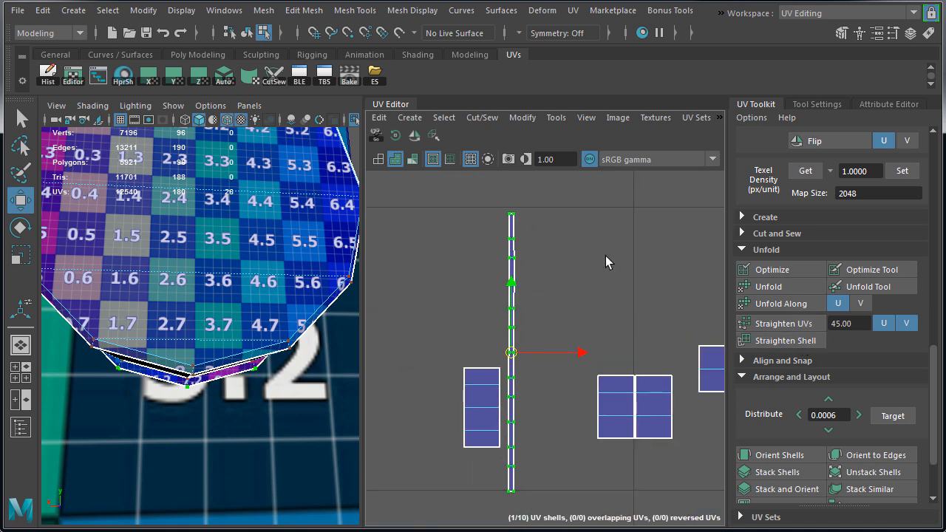
# Rotate the thin rim strip's UV shell so it lies horizontally
pyautogui.click(394, 136)
pyautogui.keyDown('alt'); pyautogui.moveTo(152, 258); pyautogui.dragTo(220, 227); pyautogui.keyUp('alt')
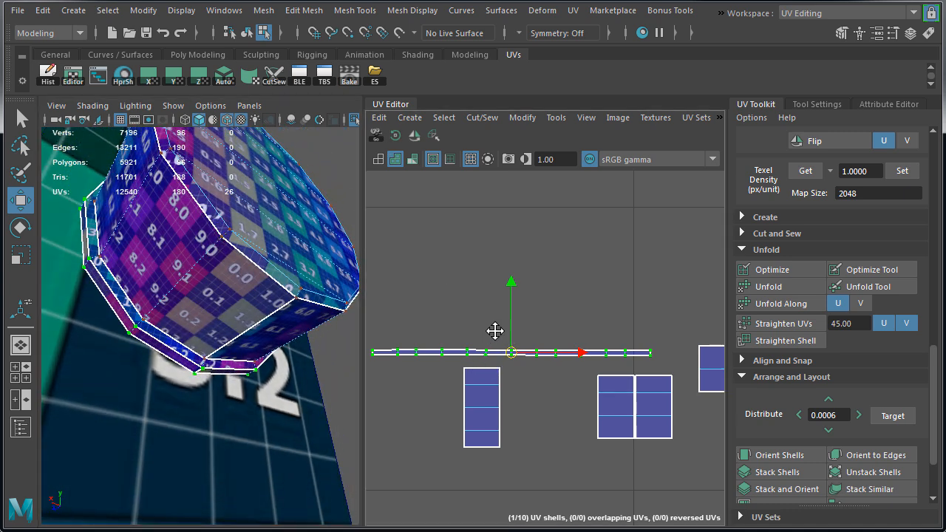
pyautogui.keyDown('alt'); pyautogui.moveTo(490, 335); pyautogui.dragTo(513, 309, button='middle'); pyautogui.keyUp('alt')
# Align the rim strip's upper row of UVs to its topmost point and the lower row to its lowest point
pyautogui.moveTo(372, 301); pyautogui.dragTo(665, 340)
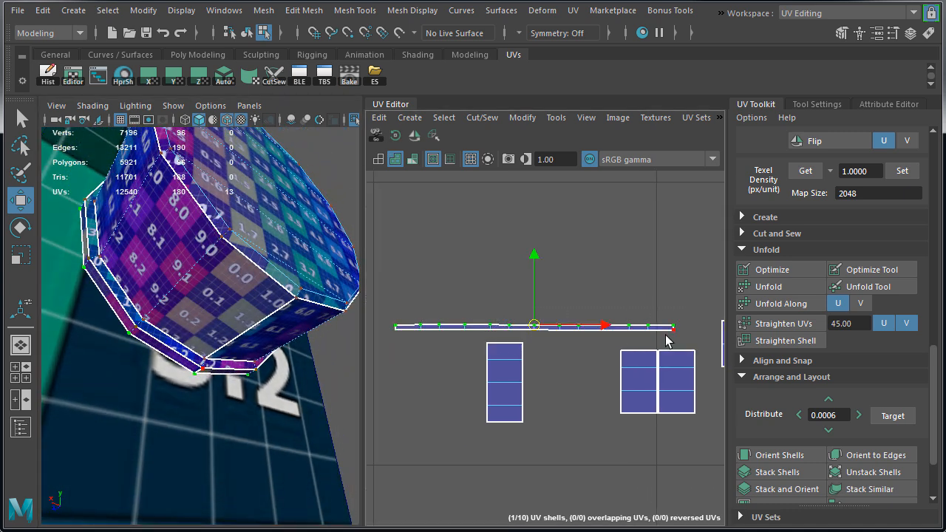
pyautogui.scroll(-3, 794, 437)
pyautogui.scroll(5, 794, 437)
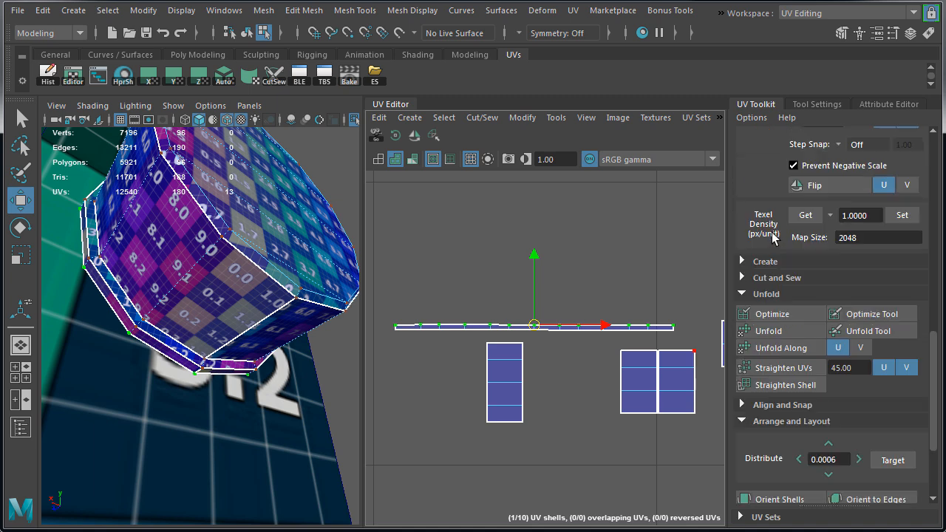
pyautogui.click(743, 405)
pyautogui.click(867, 430)
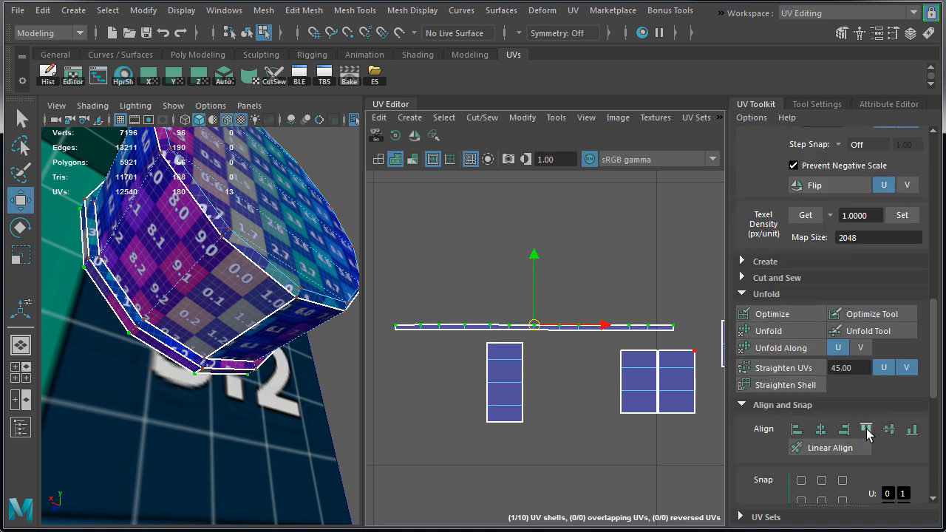
pyautogui.moveTo(391, 328); pyautogui.dragTo(481, 343)
pyautogui.moveTo(551, 341); pyautogui.dragTo(686, 337)
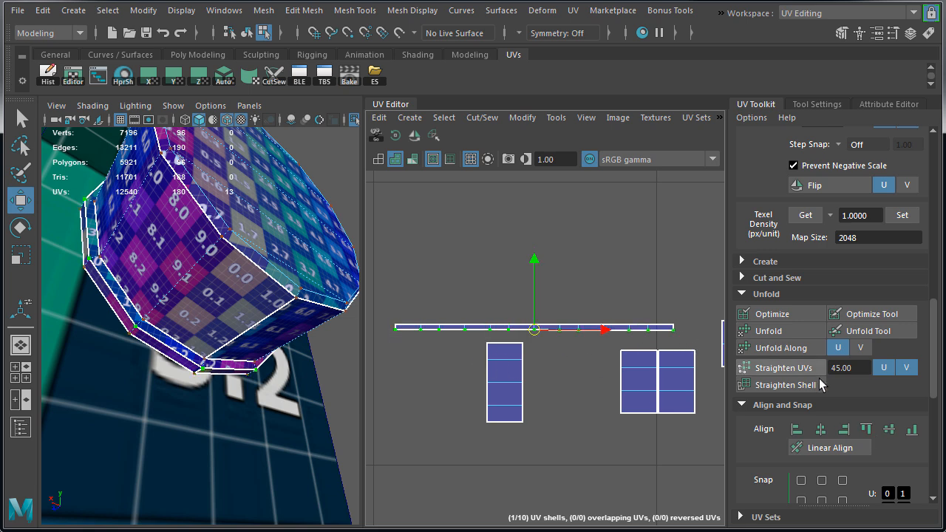
pyautogui.click(909, 437)
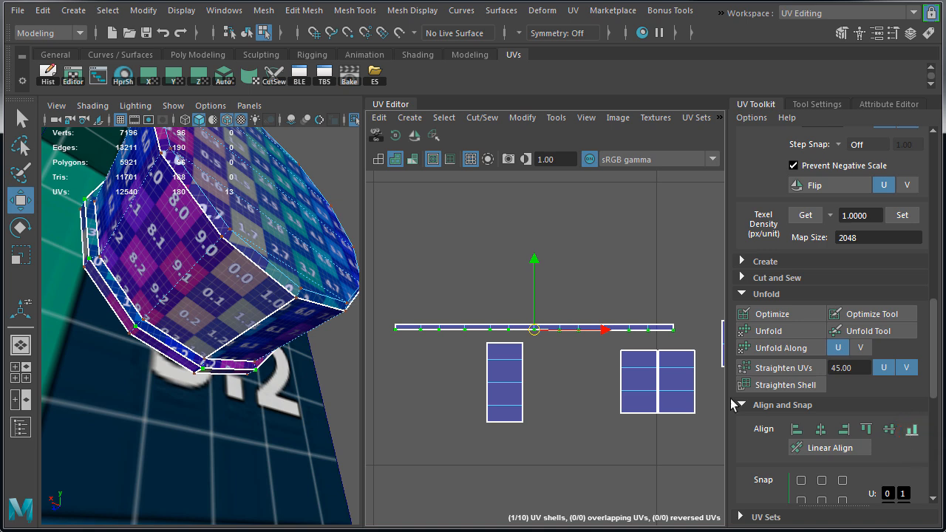
# Move the straightened rim strip's UV shell above the UV tile, beside the ring and disc shells
pyautogui.keyDown('alt'); pyautogui.moveTo(662, 309); pyautogui.dragTo(609, 298, button='middle'); pyautogui.keyUp('alt')
pyautogui.doubleClick(606, 320)
pyautogui.scroll(-3, 670, 326)
pyautogui.keyDown('alt'); pyautogui.moveTo(546, 294); pyautogui.dragTo(464, 428, button='middle'); pyautogui.keyUp('alt')
pyautogui.moveTo(521, 436); pyautogui.dragTo(585, 231)
pyautogui.keyDown('alt'); pyautogui.moveTo(186, 246); pyautogui.dragTo(61, 299); pyautogui.keyUp('alt')
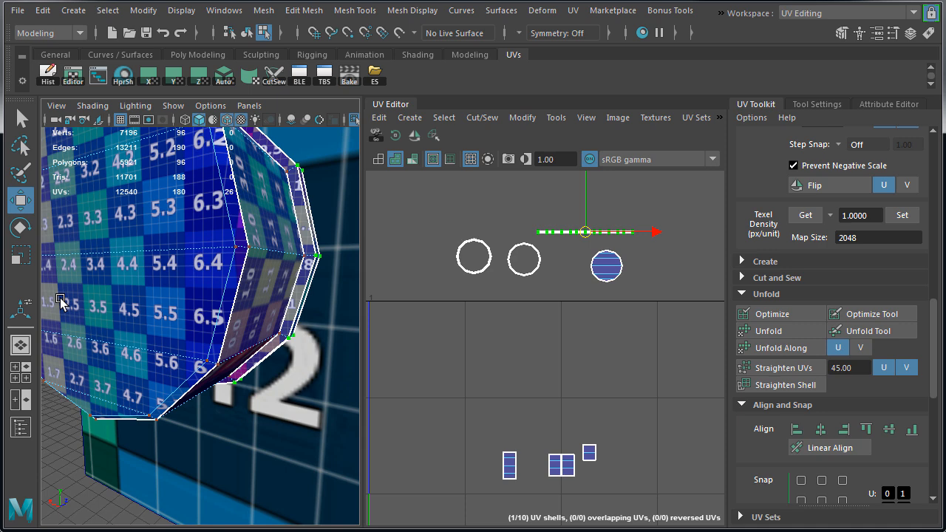
# Switch the model view to wireframe and cut a UV seam across the cylinder's remaining side band
pyautogui.press('4')
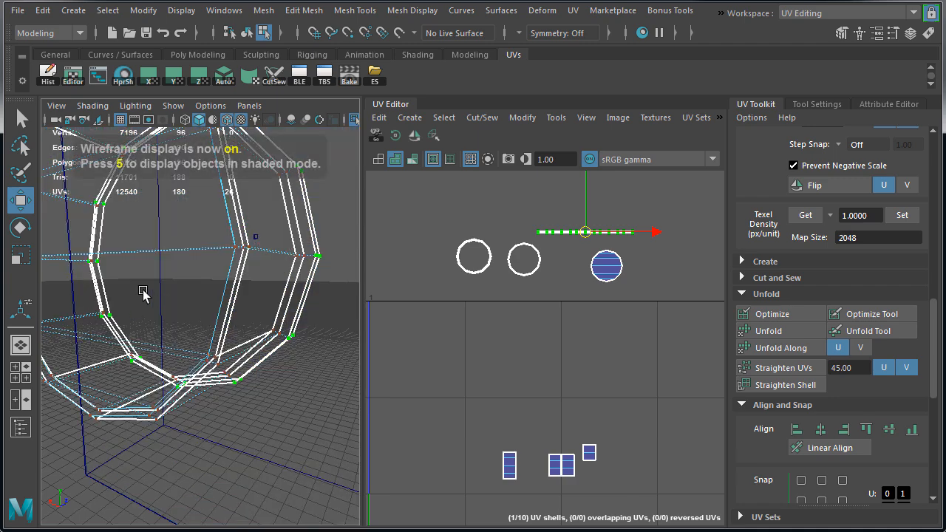
pyautogui.click(405, 266)
pyautogui.keyDown('alt'); pyautogui.moveTo(303, 263); pyautogui.dragTo(88, 329); pyautogui.keyUp('alt')
pyautogui.scroll(3, 89, 329)
pyautogui.click(133, 375)
pyautogui.keyDown('alt'); pyautogui.moveTo(471, 373); pyautogui.dragTo(493, 346, button='middle'); pyautogui.keyUp('alt')
pyautogui.keyDown('shift'); pyautogui.moveTo(532, 348); pyautogui.dragTo(460, 352, button='right'); pyautogui.keyUp('shift')
# Sew the remaining side band's pieces together into a single UV strip
pyautogui.keyDown('alt'); pyautogui.moveTo(201, 317); pyautogui.dragTo(318, 321); pyautogui.keyUp('alt')
pyautogui.keyDown('shift'); pyautogui.moveTo(476, 315); pyautogui.dragTo(477, 285, button='right'); pyautogui.keyUp('shift')
pyautogui.keyDown('alt'); pyautogui.moveTo(354, 281); pyautogui.dragTo(274, 421); pyautogui.keyUp('alt')
pyautogui.click(215, 276)
pyautogui.click(215, 275)
pyautogui.press('g')
pyautogui.keyDown('alt'); pyautogui.moveTo(150, 259); pyautogui.dragTo(239, 374); pyautogui.keyUp('alt')
pyautogui.click(266, 265)
pyautogui.press('g')
pyautogui.click(239, 374)
pyautogui.press('g')
# Select the newly sewn side band's UV shell and rotate it to lie horizontally
pyautogui.rightClick(591, 408)
pyautogui.click(586, 407)
pyautogui.click(577, 408)
pyautogui.click(396, 135)
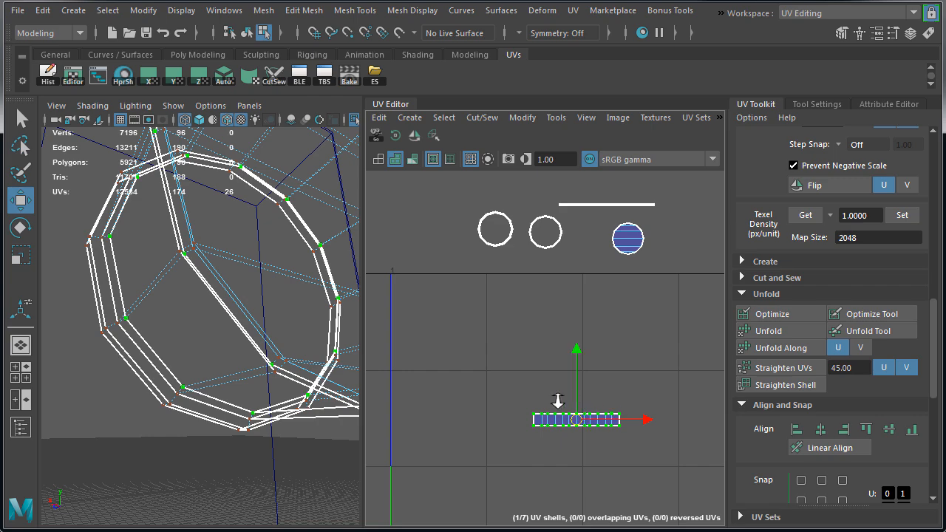
# Return the model view to textured display and move the newly sewn strip's shell above the UV tile
pyautogui.scroll(-1, 567, 404)
pyautogui.press('6')
pyautogui.keyDown('alt'); pyautogui.moveTo(257, 354); pyautogui.dragTo(88, 380); pyautogui.keyUp('alt')
pyautogui.keyDown('alt'); pyautogui.moveTo(565, 382); pyautogui.dragTo(326, 380, button='right'); pyautogui.keyUp('alt')
pyautogui.keyDown('alt'); pyautogui.moveTo(660, 409); pyautogui.dragTo(578, 392, button='middle'); pyautogui.keyUp('alt')
pyautogui.moveTo(491, 382); pyautogui.dragTo(512, 268)
# Move the shells above the tile to its right side and set the texel density of all shells to 1.0
pyautogui.moveTo(415, 221); pyautogui.dragTo(580, 328)
pyautogui.moveTo(487, 282); pyautogui.dragTo(630, 316)
pyautogui.moveTo(547, 239); pyautogui.dragTo(654, 381)
pyautogui.click(901, 218)
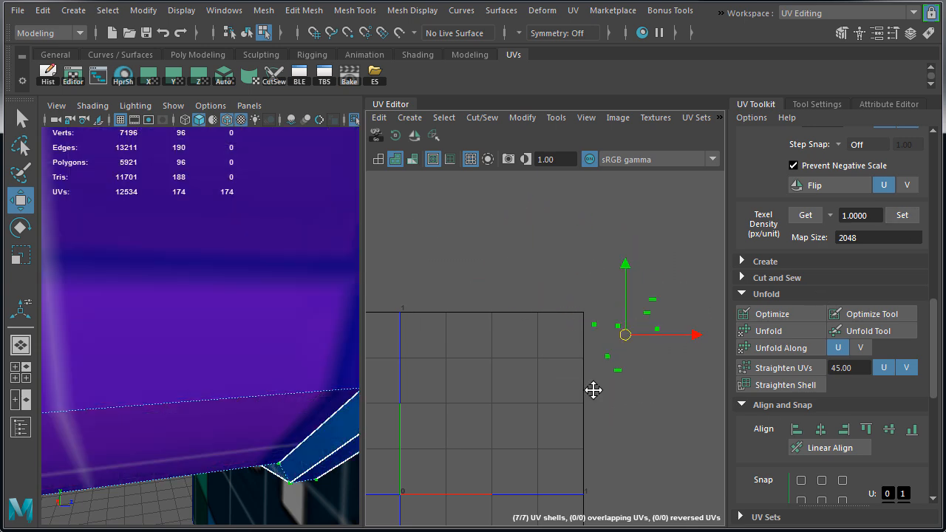
# Frame the rescaled UV shells and move them closer together outside the UV tile
pyautogui.keyDown('alt'); pyautogui.moveTo(619, 391); pyautogui.dragTo(574, 398, button='middle'); pyautogui.keyUp('alt')
pyautogui.moveTo(581, 342); pyautogui.dragTo(589, 352)
pyautogui.press('f')
pyautogui.moveTo(474, 430); pyautogui.dragTo(510, 471)
pyautogui.press('f')
pyautogui.keyDown('alt'); pyautogui.moveTo(106, 412); pyautogui.dragTo(184, 443); pyautogui.keyUp('alt')
pyautogui.moveTo(510, 471); pyautogui.dragTo(514, 476)
pyautogui.scroll(3, 514, 476)
pyautogui.click(521, 486)
pyautogui.scroll(-2, 524, 486)
pyautogui.moveTo(462, 289); pyautogui.dragTo(566, 308)
pyautogui.scroll(-3, 518, 306)
# Nest the smaller ring's UV shell inside the larger ring's shell
pyautogui.moveTo(597, 275); pyautogui.dragTo(549, 389)
pyautogui.moveTo(524, 305); pyautogui.dragTo(555, 394)
pyautogui.moveTo(550, 347); pyautogui.dragTo(547, 362)
pyautogui.scroll(8, 550, 395)
pyautogui.click(584, 388)
pyautogui.moveTo(585, 389); pyautogui.dragTo(577, 297)
# Move the second disc's UV shell inside the nested ring shells
pyautogui.scroll(4, 580, 300)
pyautogui.keyDown('alt'); pyautogui.moveTo(623, 306); pyautogui.dragTo(534, 325, button='middle'); pyautogui.keyUp('alt')
pyautogui.scroll(-1, 534, 347)
pyautogui.press('r')
pyautogui.scroll(-6, 643, 343)
pyautogui.click(509, 498)
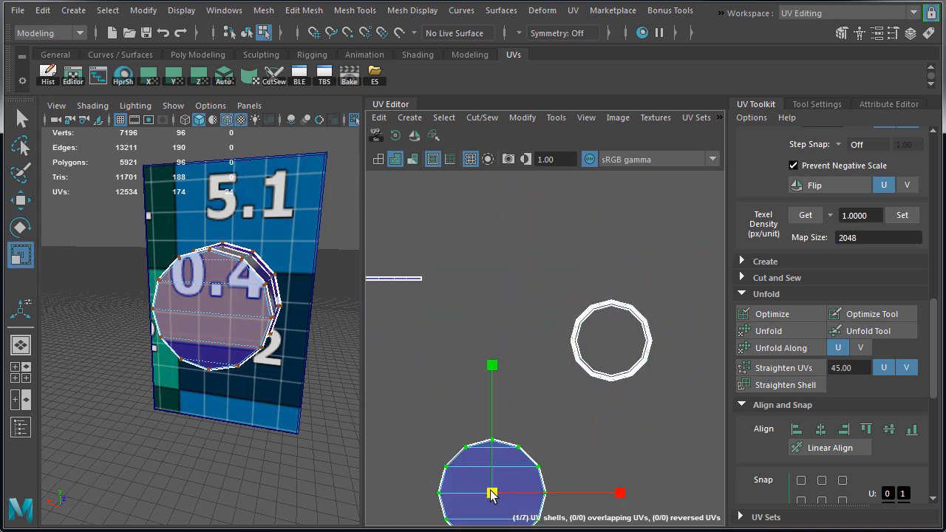
pyautogui.press('w')
pyautogui.moveTo(493, 496); pyautogui.dragTo(614, 344)
# Place the second side strip's shell next to the nested rings and tighten the spacing of that group
pyautogui.scroll(5, 609, 330)
pyautogui.moveTo(483, 194); pyautogui.dragTo(614, 274)
pyautogui.scroll(-1, 625, 355)
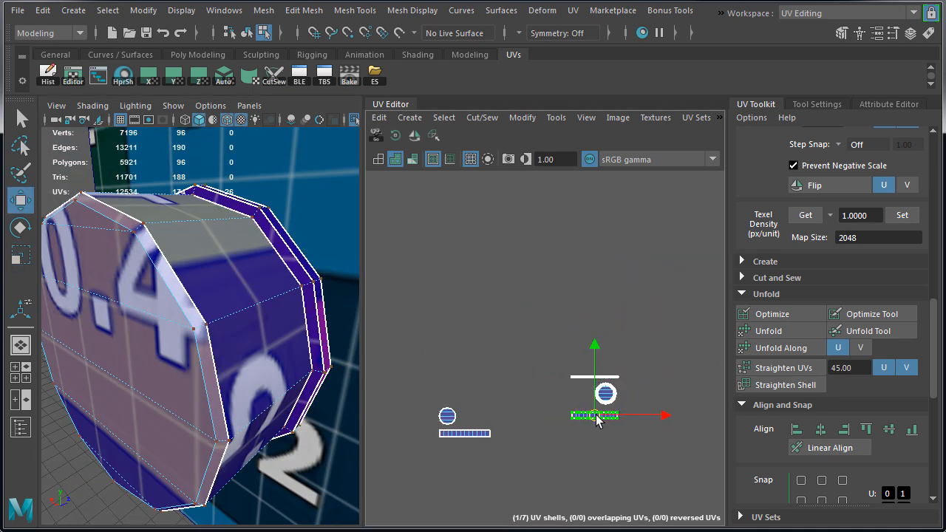
pyautogui.moveTo(606, 392); pyautogui.dragTo(653, 473)
pyautogui.moveTo(617, 434); pyautogui.dragTo(624, 433)
# Move the front disc and outer side strip shells next to the nested ring group, outside the UV tile
pyautogui.scroll(-3, 650, 436)
pyautogui.click(444, 459)
pyautogui.moveTo(382, 438); pyautogui.dragTo(575, 450, button='middle')
pyautogui.click(429, 495)
pyautogui.moveTo(428, 495); pyautogui.dragTo(612, 494)
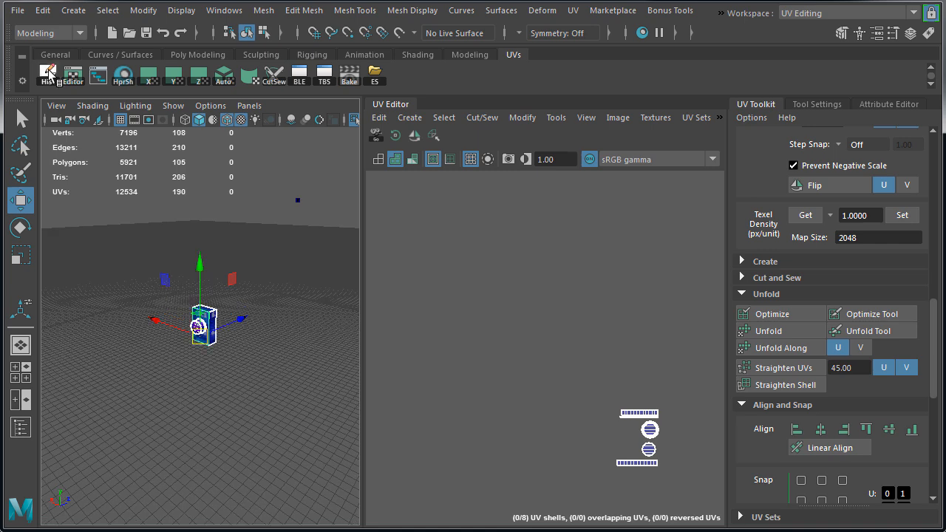
# Isolate the small wall-mounted boxes with the other fixtures and move the overlapping cross-shaped box shell clear of its neighbour
pyautogui.keyDown('alt'); pyautogui.moveTo(207, 330); pyautogui.dragTo(184, 325); pyautogui.keyUp('alt')
pyautogui.scroll(-4, 201, 326)
pyautogui.moveTo(156, 222); pyautogui.dragTo(297, 412)
pyautogui.press('F12')
pyautogui.scroll(2, 565, 425)
pyautogui.moveTo(577, 384); pyautogui.dragTo(710, 500)
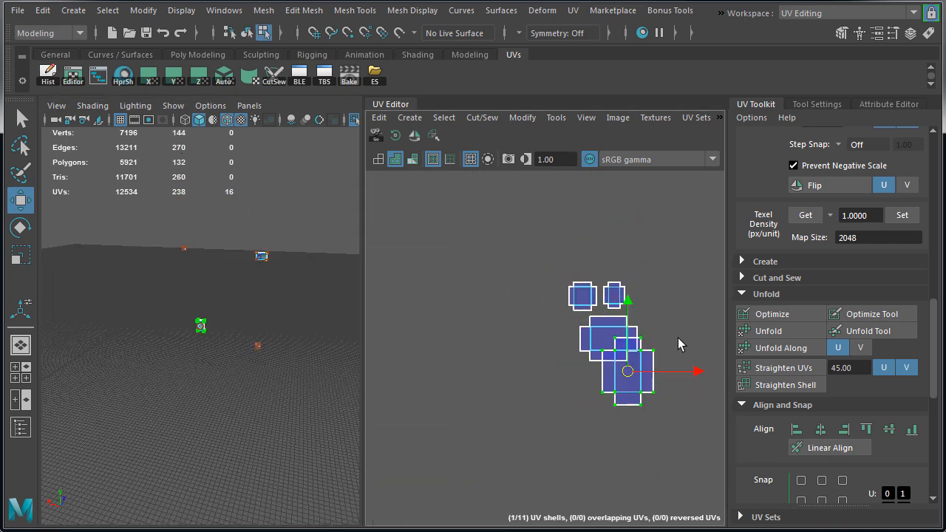
pyautogui.moveTo(655, 413); pyautogui.dragTo(648, 468)
pyautogui.hotkey('ctrl', '1')
pyautogui.scroll(-5, 207, 332)
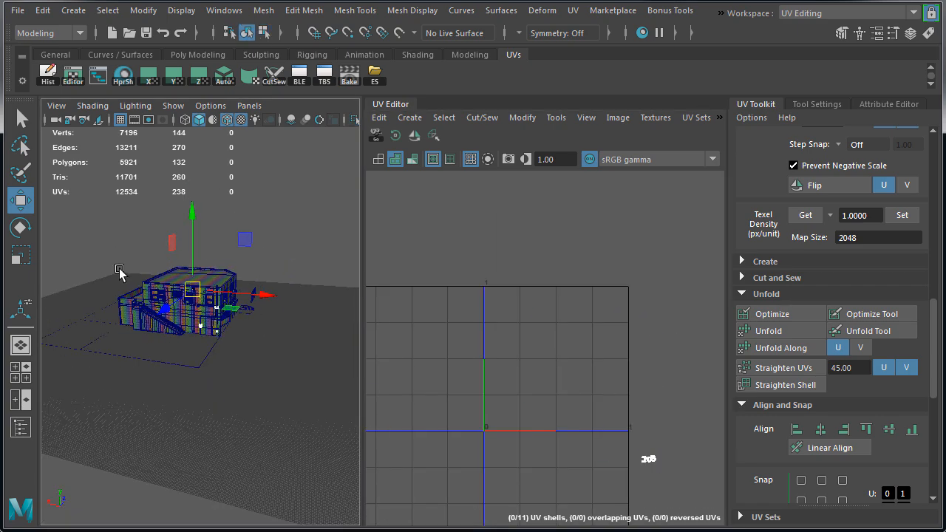
# Show the whole building's UVs and move the fixtures' shell group beside the other small packed shells outside the UV tile
pyautogui.moveTo(89, 244); pyautogui.dragTo(311, 392)
pyautogui.press('F12')
pyautogui.keyDown('alt'); pyautogui.moveTo(678, 489); pyautogui.dragTo(641, 414, button='middle'); pyautogui.keyUp('alt')
pyautogui.moveTo(611, 385); pyautogui.dragTo(443, 418)
pyautogui.keyDown('alt'); pyautogui.moveTo(428, 421); pyautogui.dragTo(609, 429, button='right'); pyautogui.keyUp('alt')
pyautogui.click(656, 422)
pyautogui.scroll(-1, 656, 422)
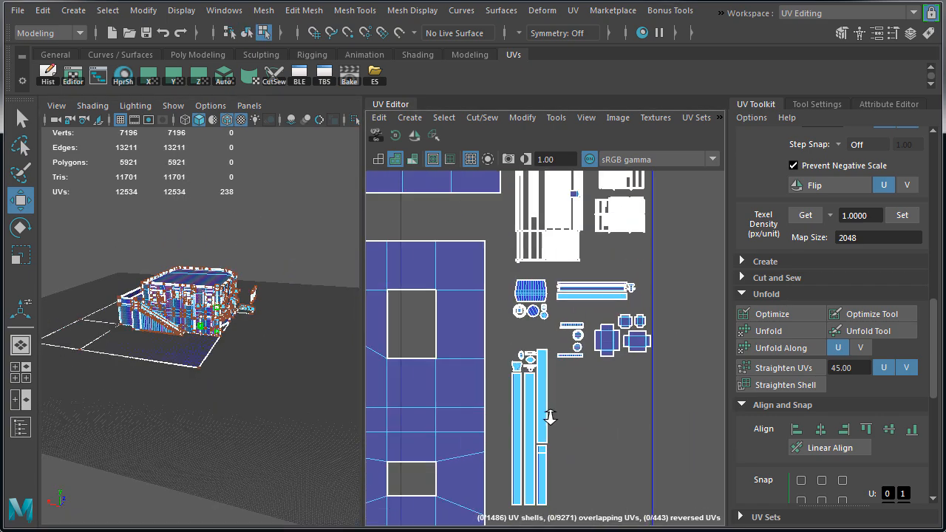
# Return to object selection and move the unwrapped wall box's copy onto the untextured box beside it
pyautogui.press('F8')
pyautogui.click(214, 317)
pyautogui.scroll(5, 302, 411)
pyautogui.click(288, 416)
pyautogui.scroll(1, 206, 402)
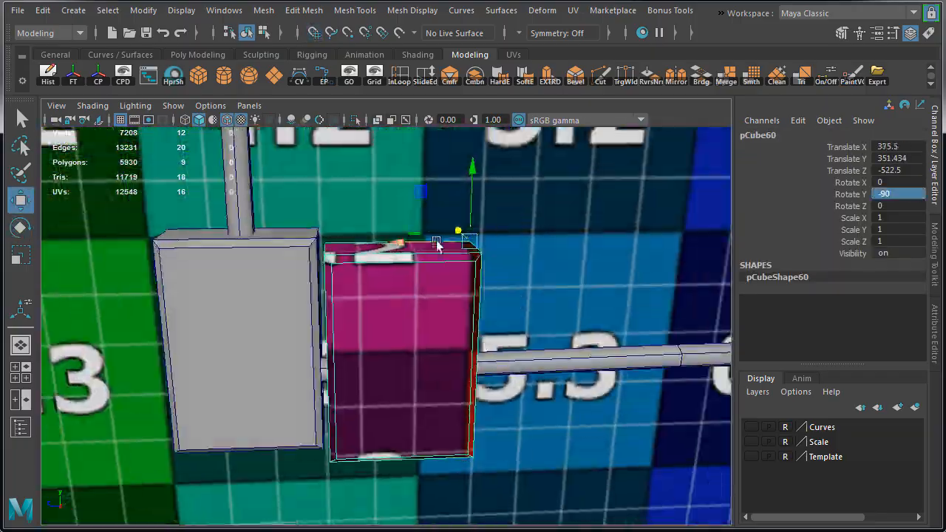
pyautogui.moveTo(453, 230); pyautogui.dragTo(284, 255)
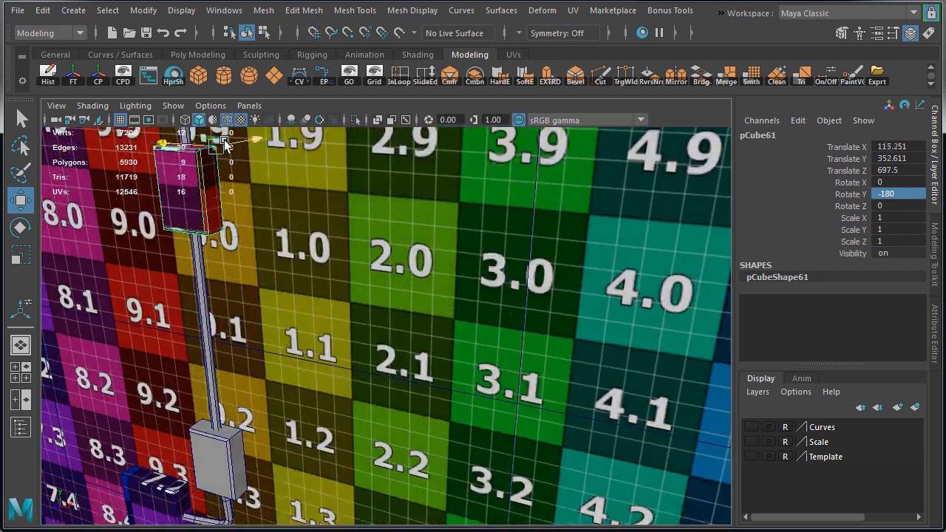
# Move the second unwrapped box copy down the vertical pipe and align it with the untextured box there
pyautogui.moveTo(225, 143); pyautogui.dragTo(222, 288)
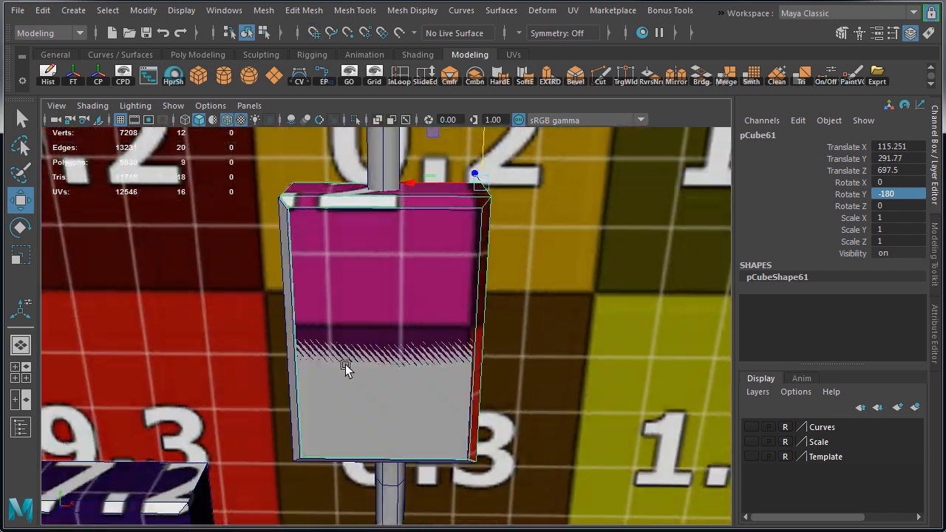
pyautogui.moveTo(447, 155); pyautogui.dragTo(447, 242)
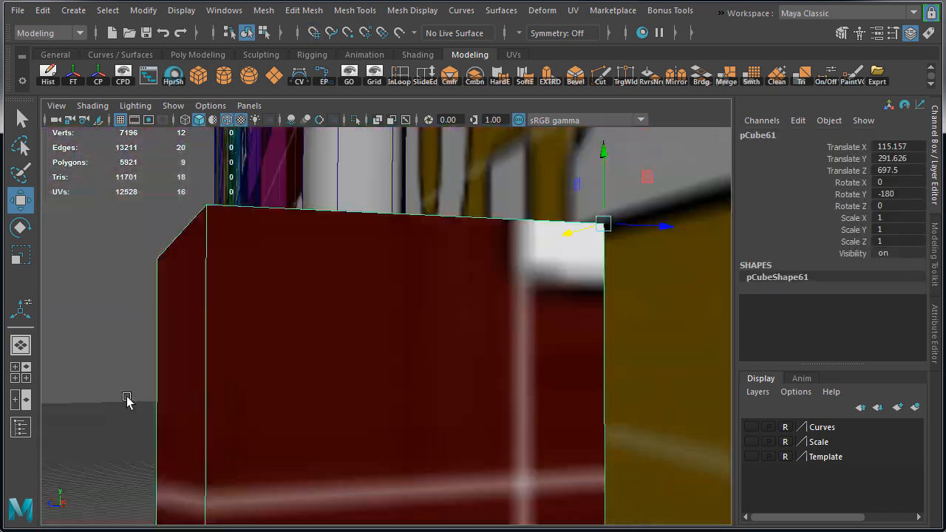